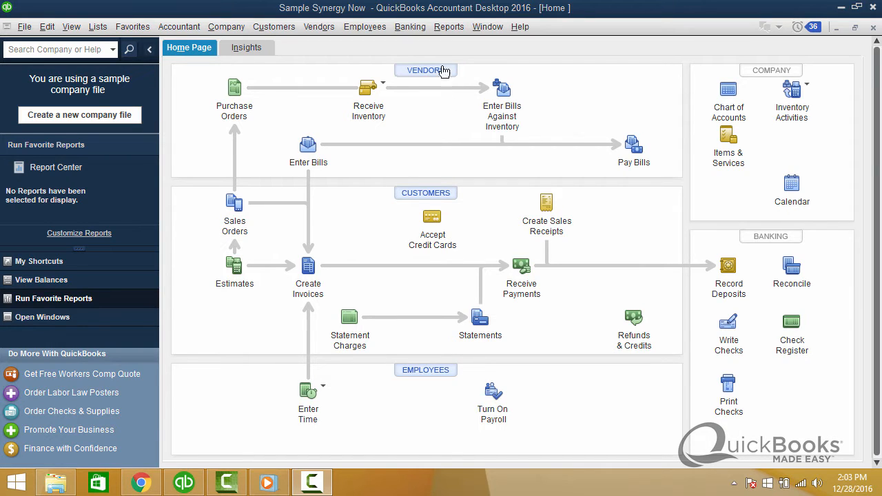
- Open the standard Profit & Loss report from the Company & Financial reports
left_click(447, 27)
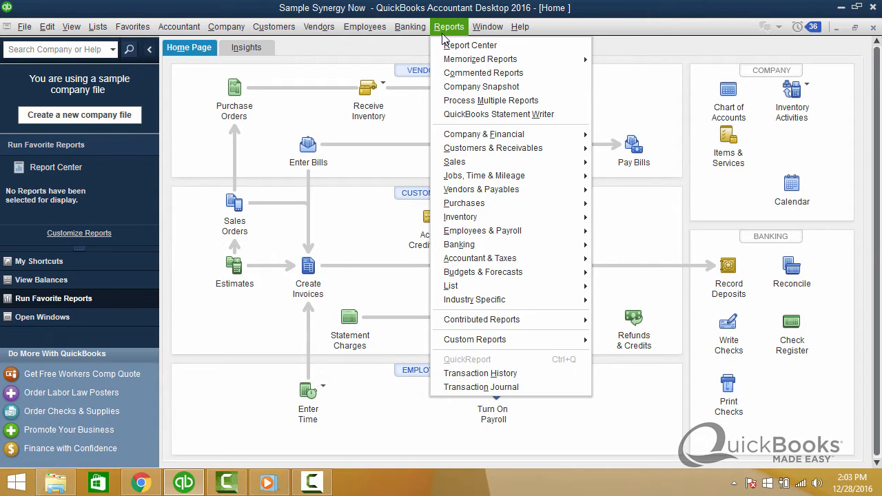
mouse_move(469, 150)
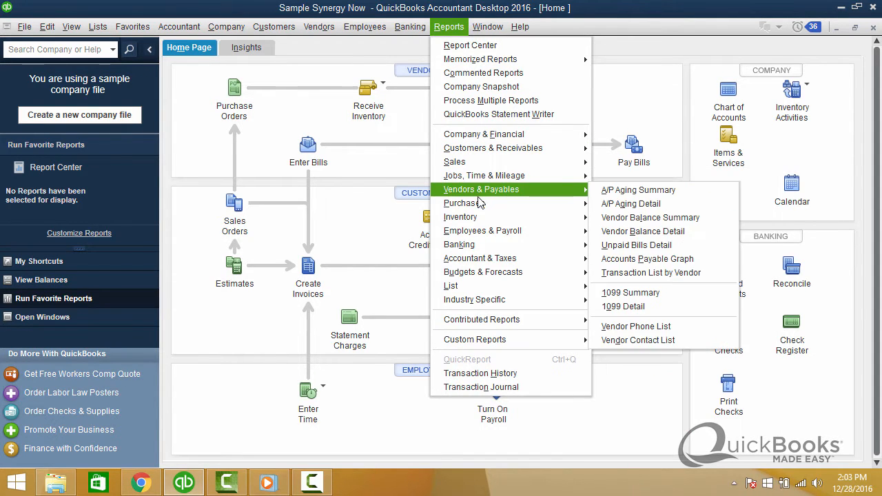
mouse_move(480, 208)
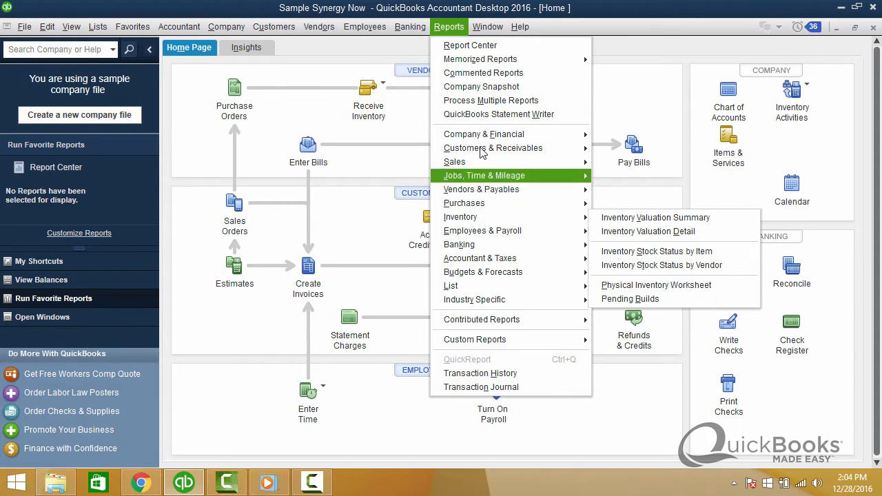
mouse_move(465, 62)
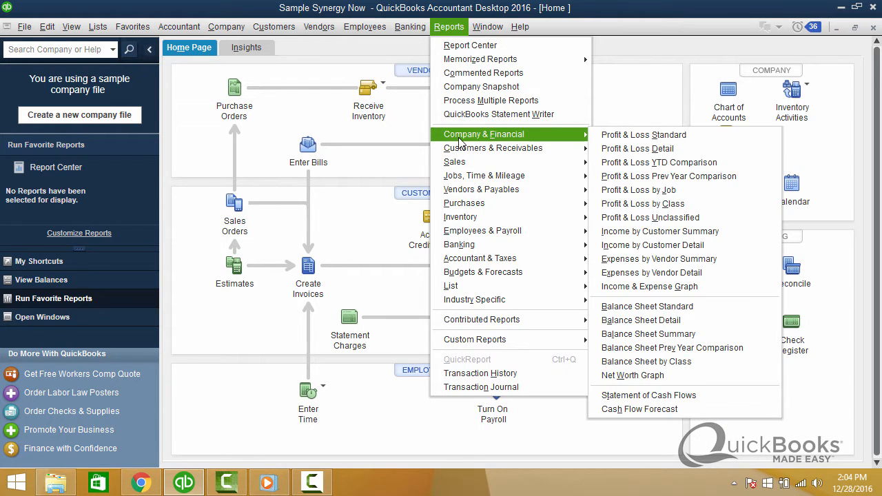
left_click(619, 136)
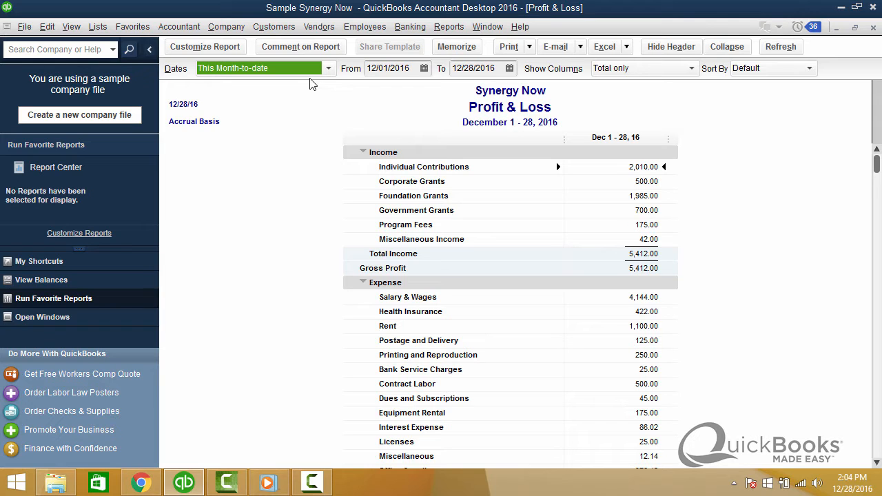
- Set the Profit & Loss report's date range to This Fiscal Year-to-date
left_click(328, 69)
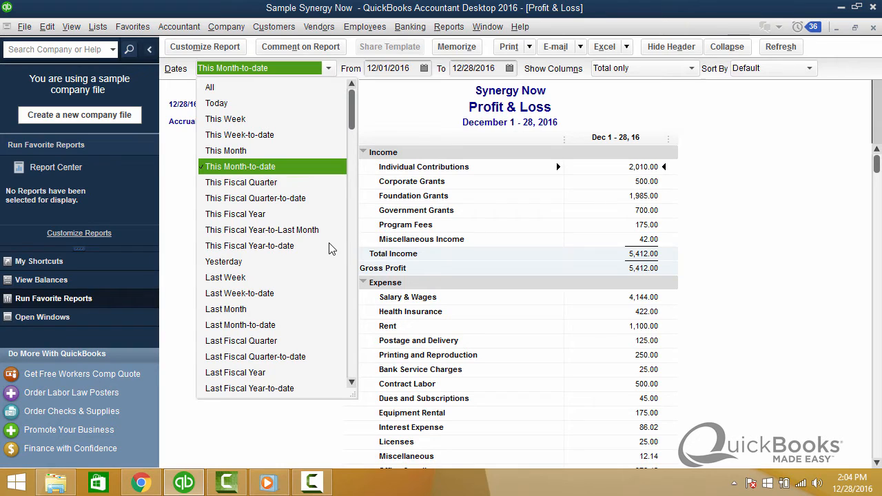
left_click(286, 247)
left_click(287, 249)
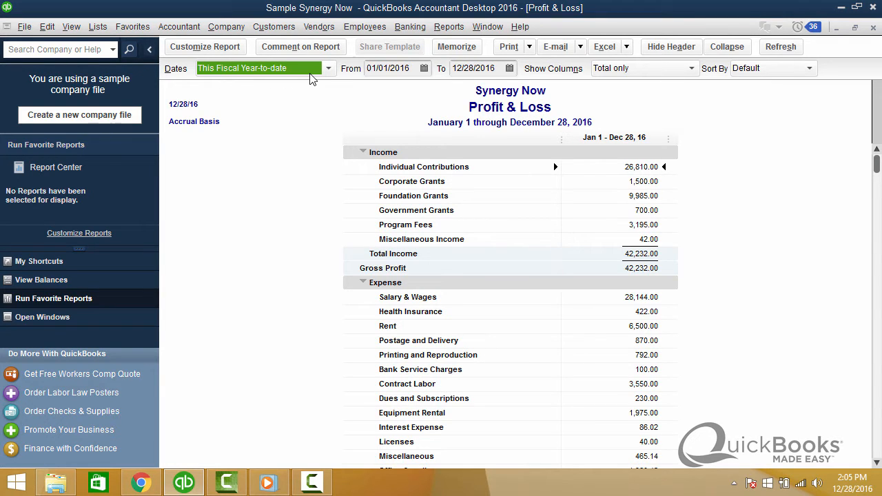
- Memorize the report as "Profit & Loss This Year to Date" without assigning a group, and close it
left_click(457, 46)
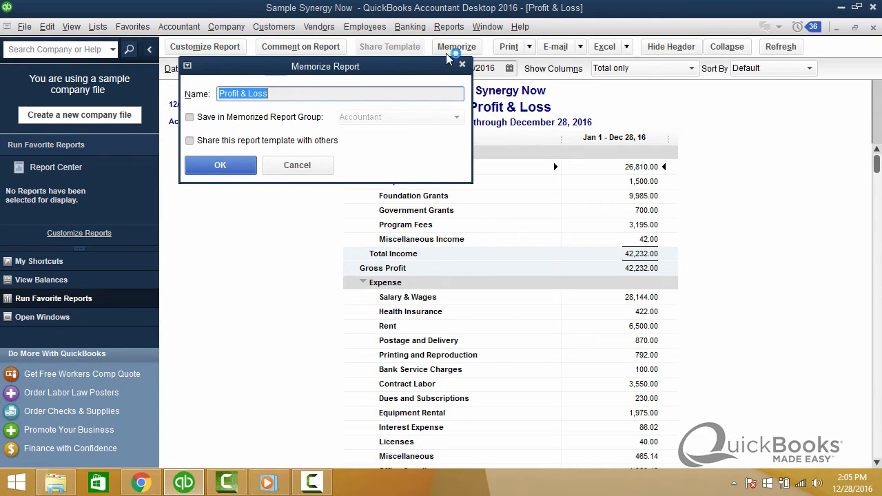
left_click(282, 97)
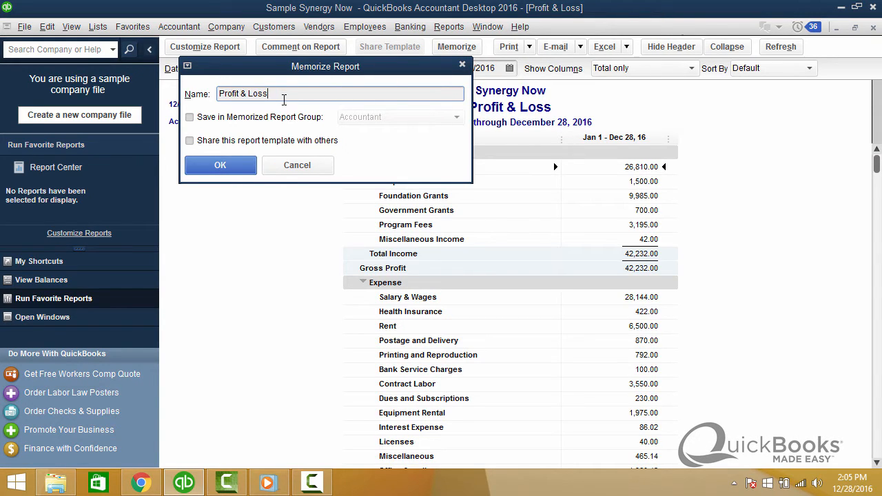
type("This Year to Date")
left_click(220, 165)
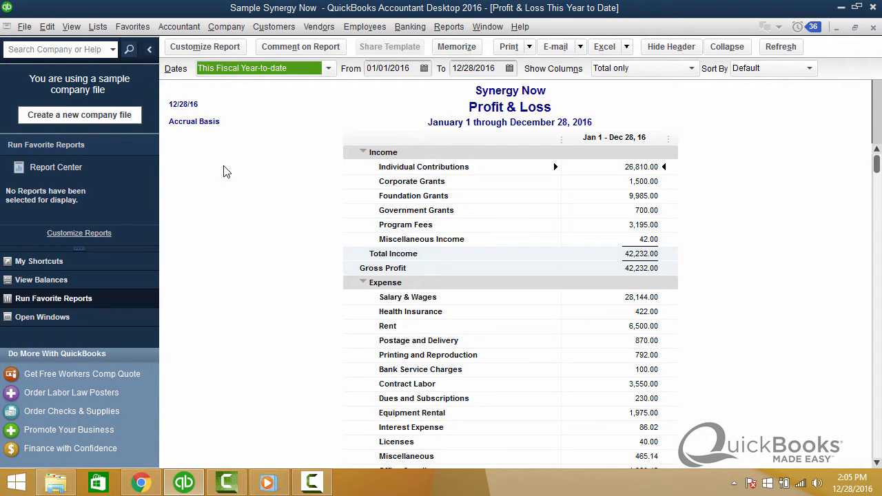
key("Escape")
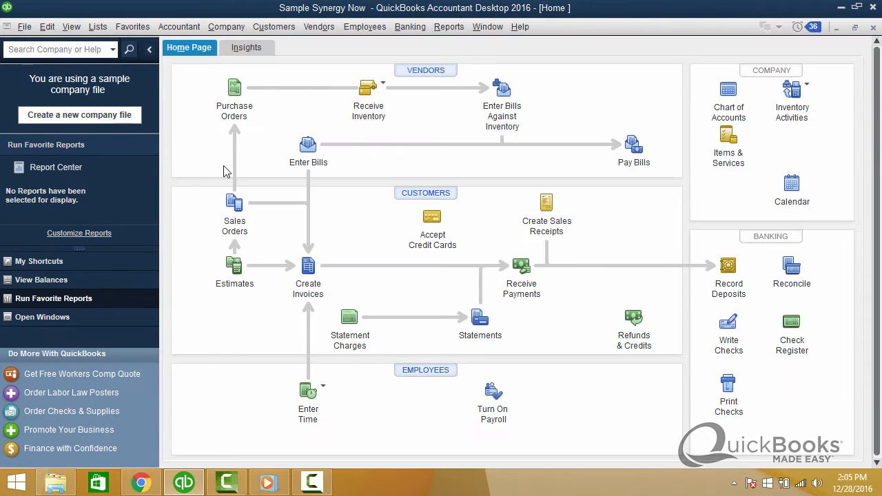
- Reopen the standard Profit & Loss report to check its default date range, and close it
left_click(444, 31)
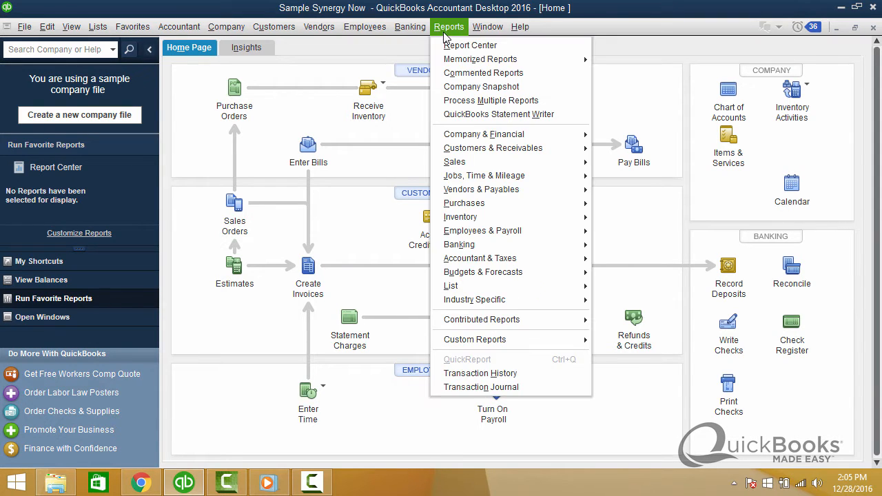
mouse_move(482, 135)
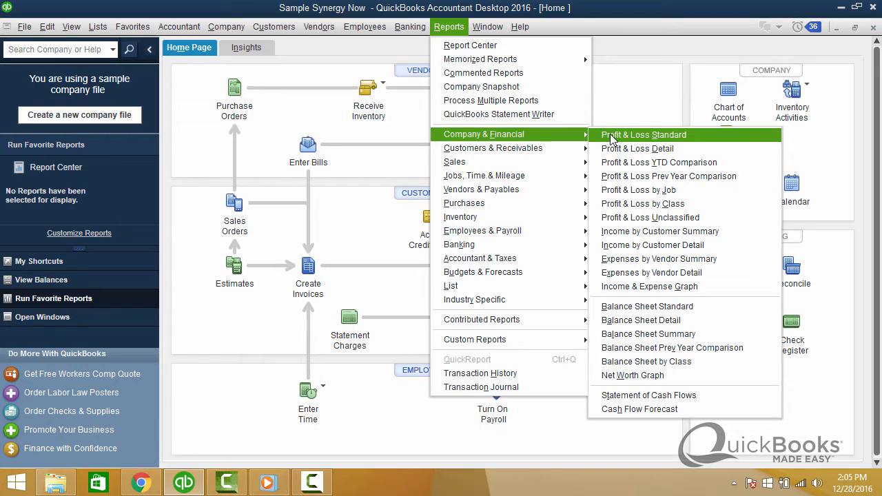
left_click(613, 138)
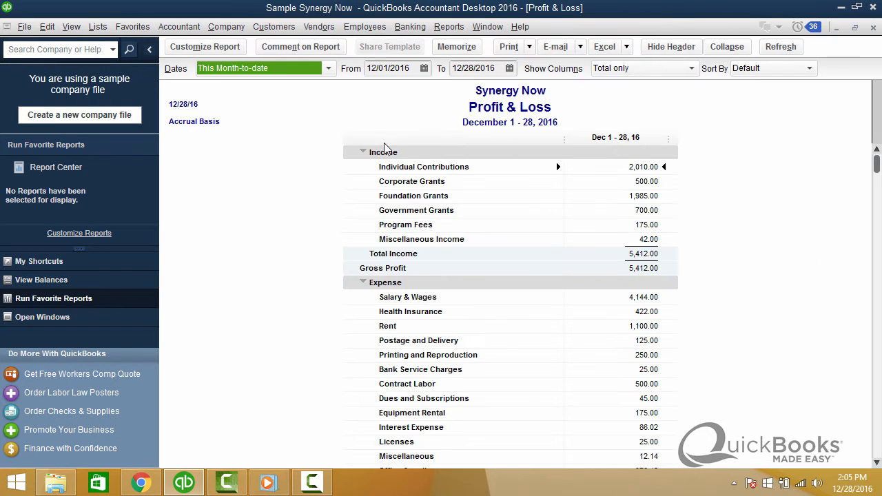
key("Escape")
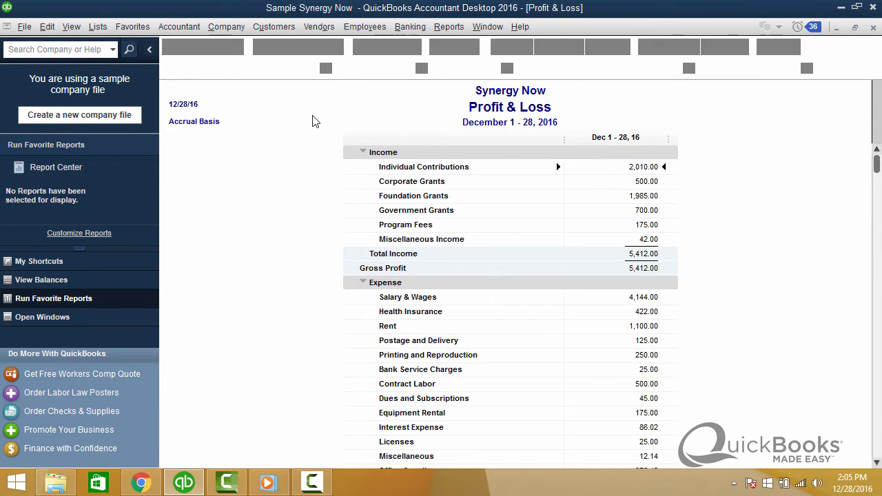
- View "Profit & Loss This Year to Date" from the Memorized Report List, and close both the report and the list
left_click(446, 29)
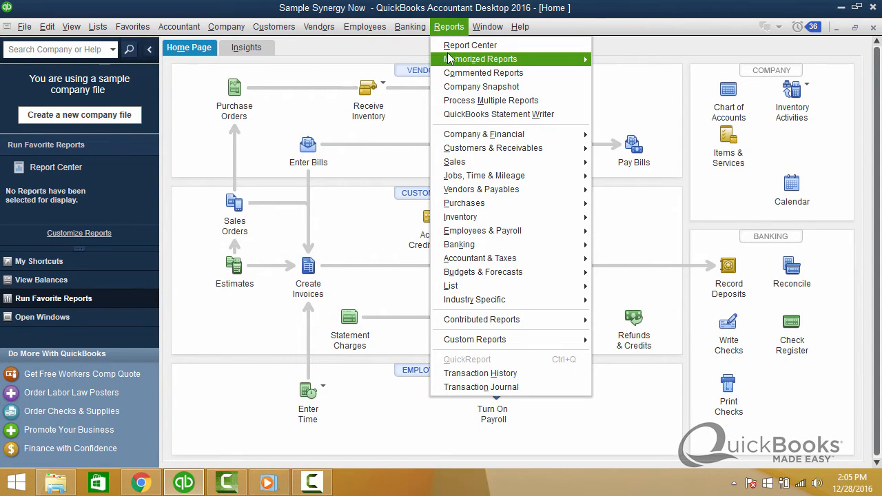
mouse_move(449, 61)
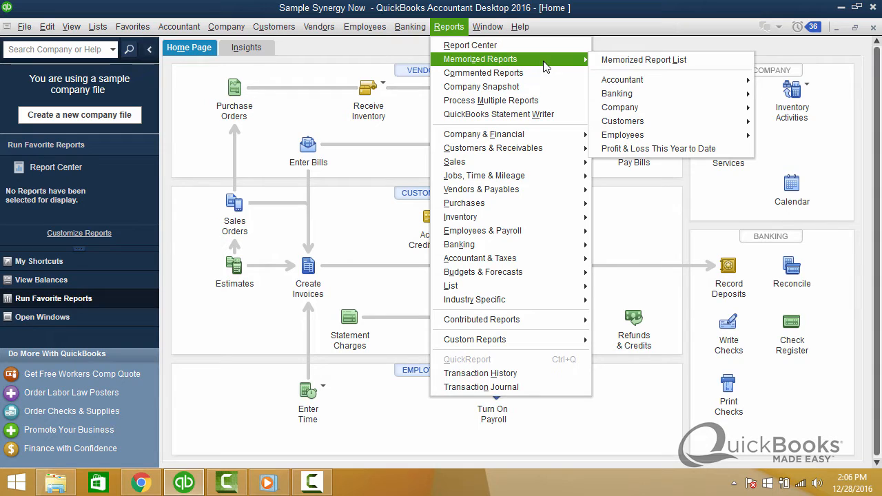
left_click(650, 60)
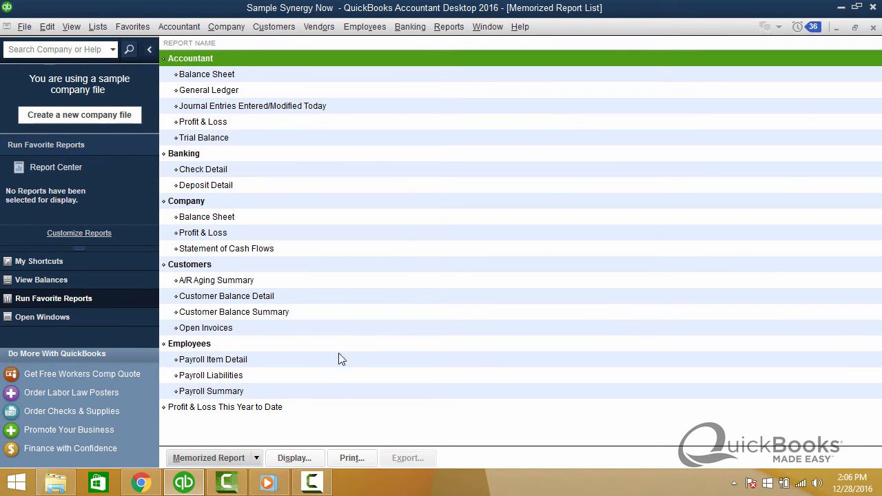
double_click(203, 408)
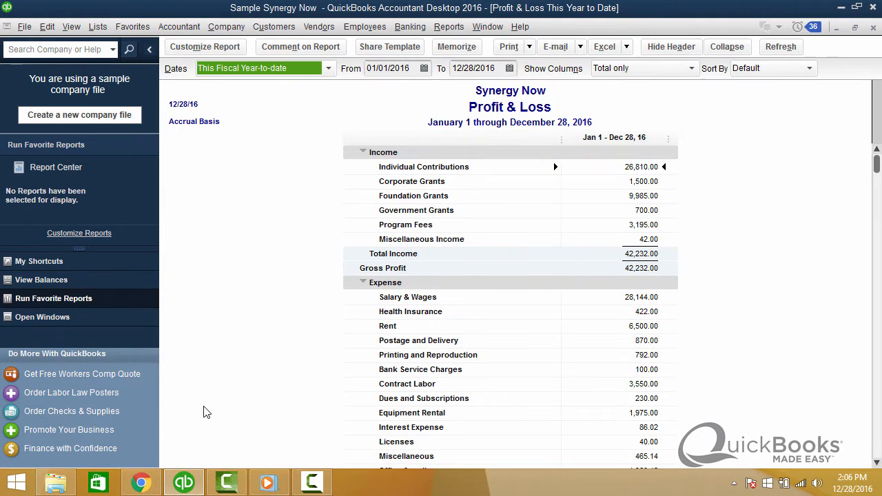
key("Escape")
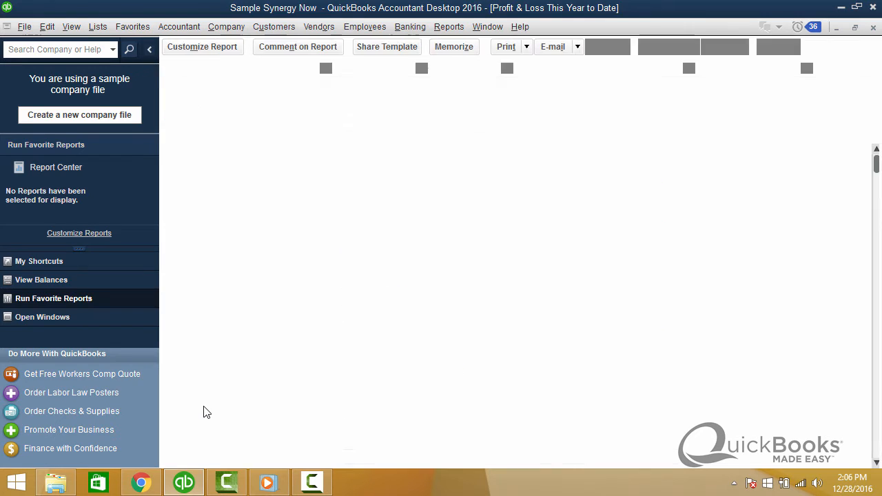
key("Escape")
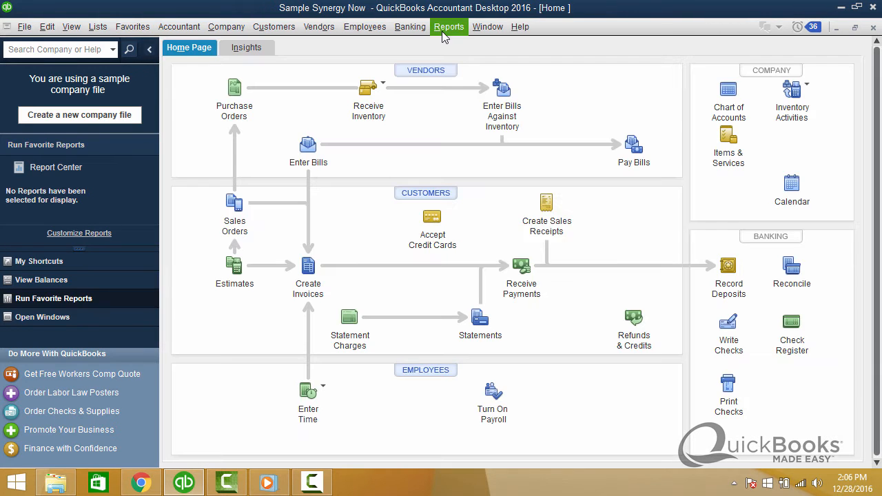
- Open "Profit & Loss This Year to Date" directly from the memorized reports
left_click(446, 27)
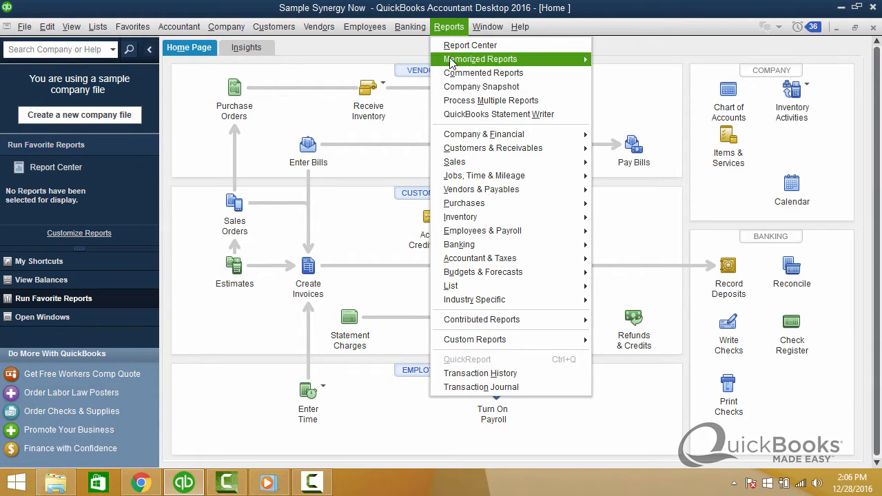
mouse_move(453, 66)
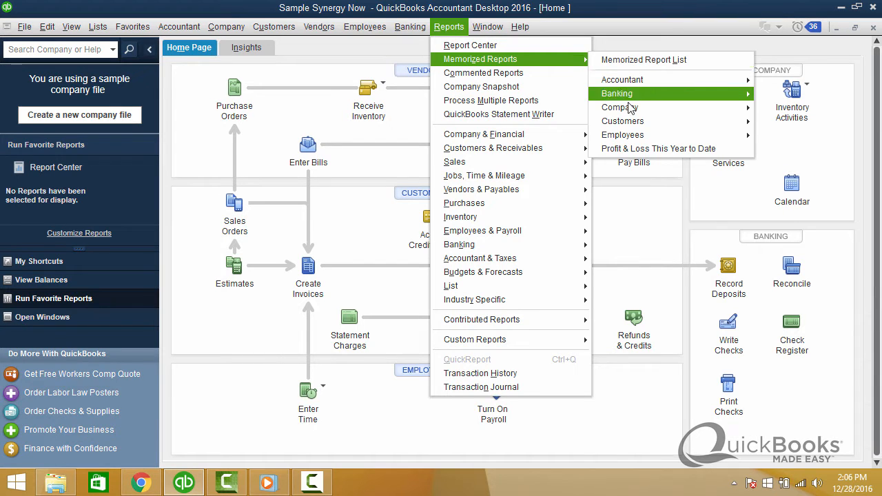
left_click(631, 149)
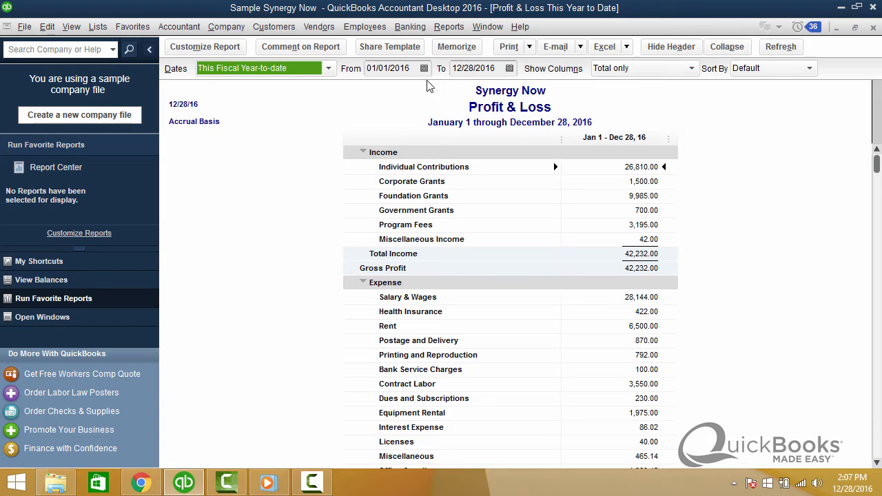
- Set the memorized report's custom date range from 01/01/2016 to 12/31/2016
left_click(411, 68)
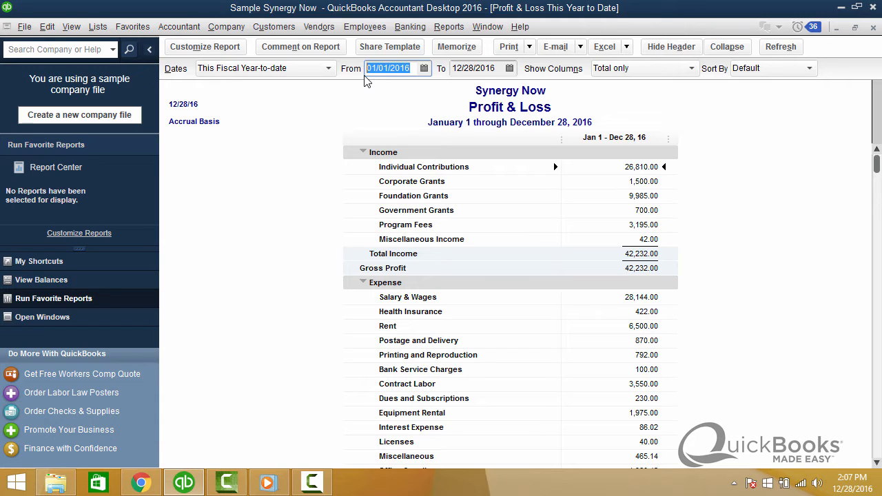
type("0101")
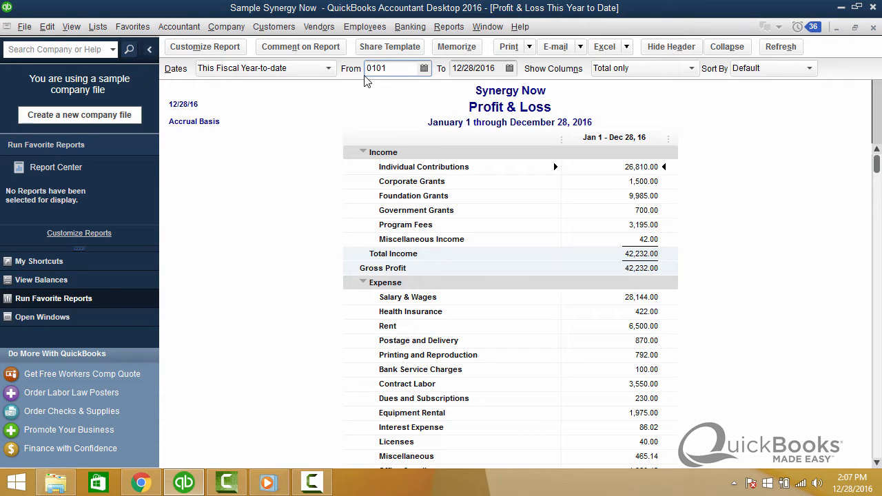
type("2016")
key("Tab")
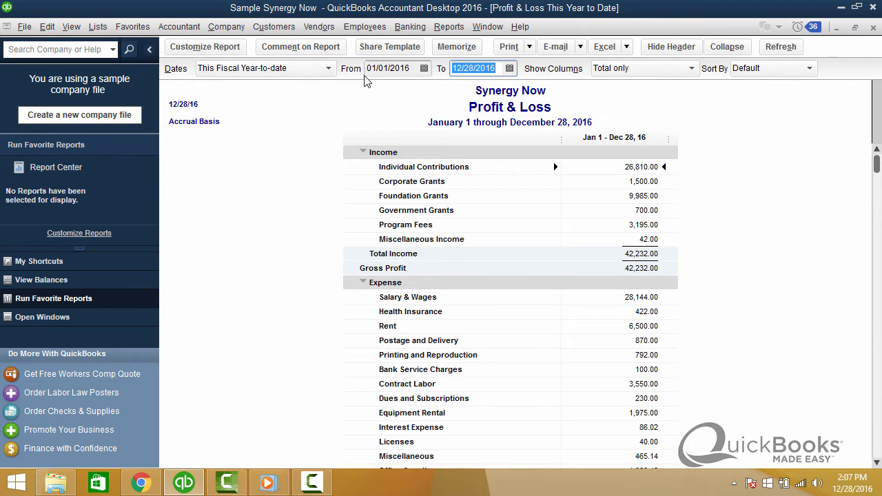
key("Tab")
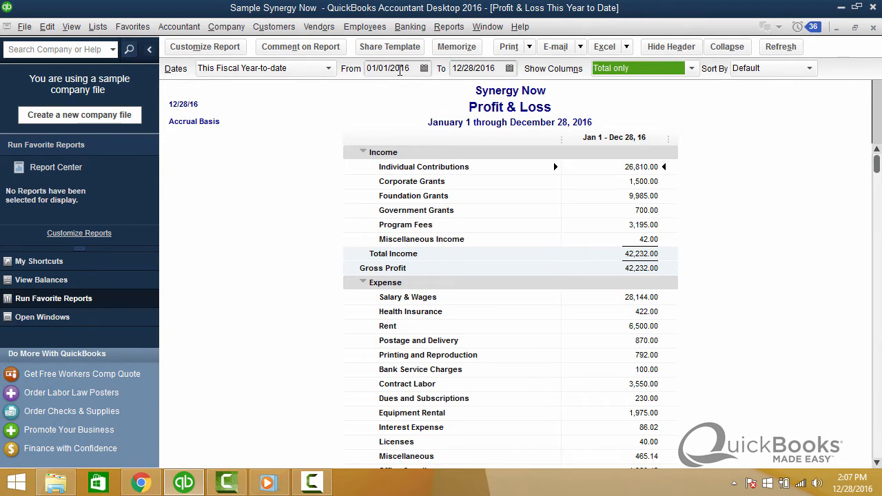
left_click(497, 68)
left_click_drag(497, 69, 448, 69)
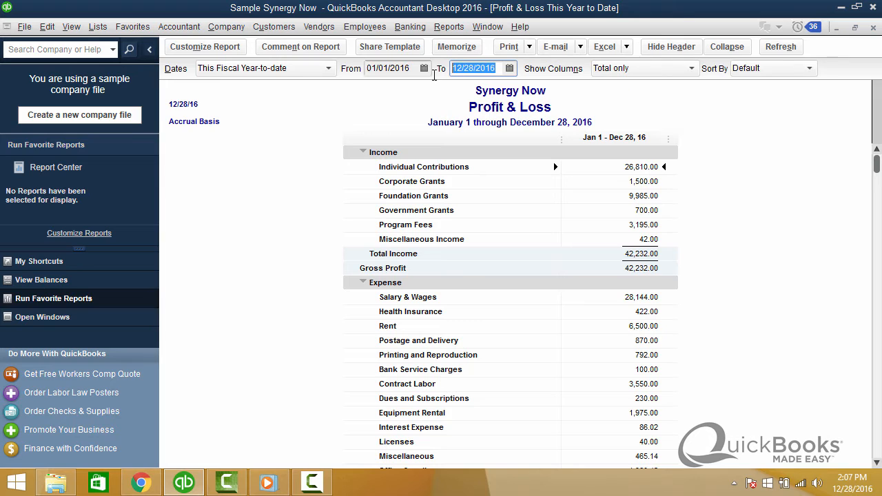
type("123116")
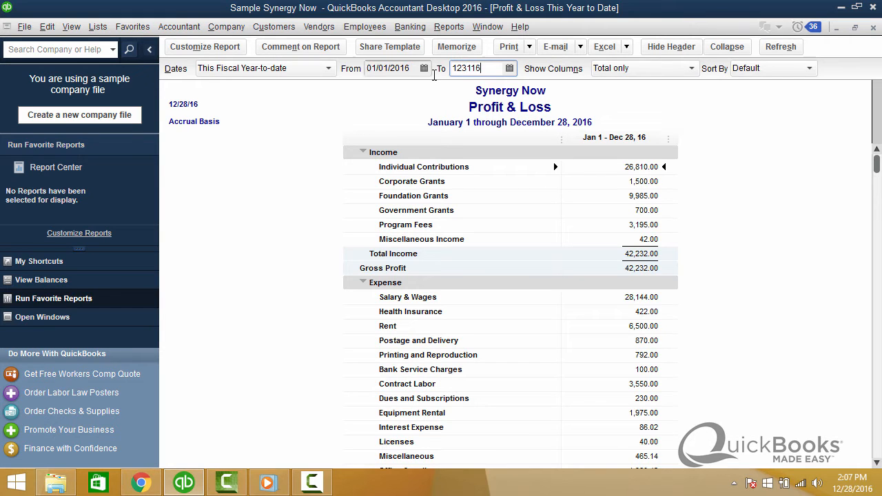
key("Tab")
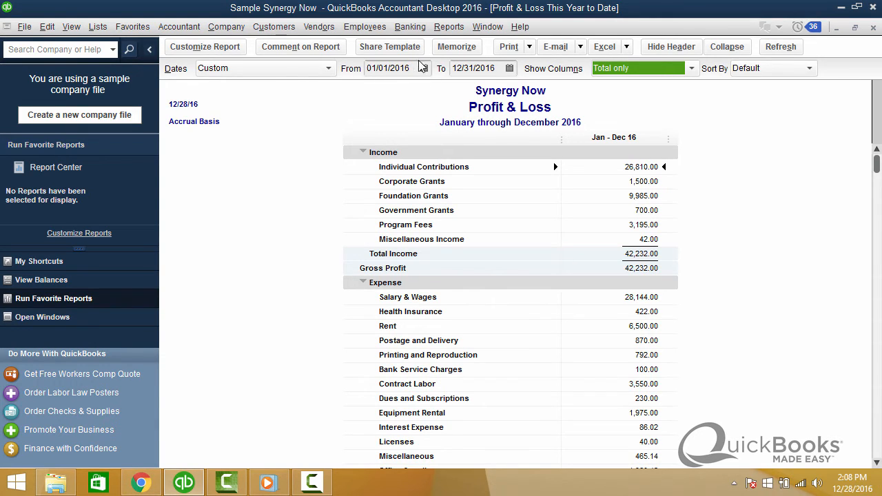
- Switch the report's date range to Last Fiscal Year-to-date to view that period, and close the report
left_click(329, 70)
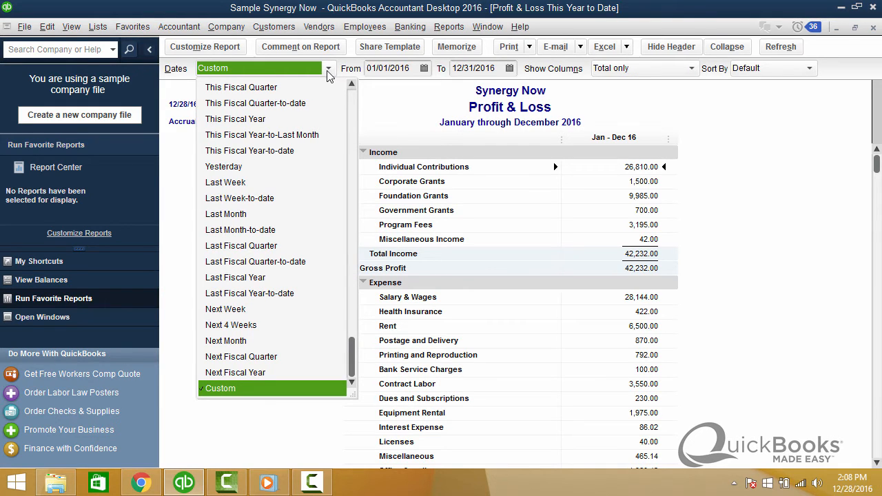
left_click(269, 294)
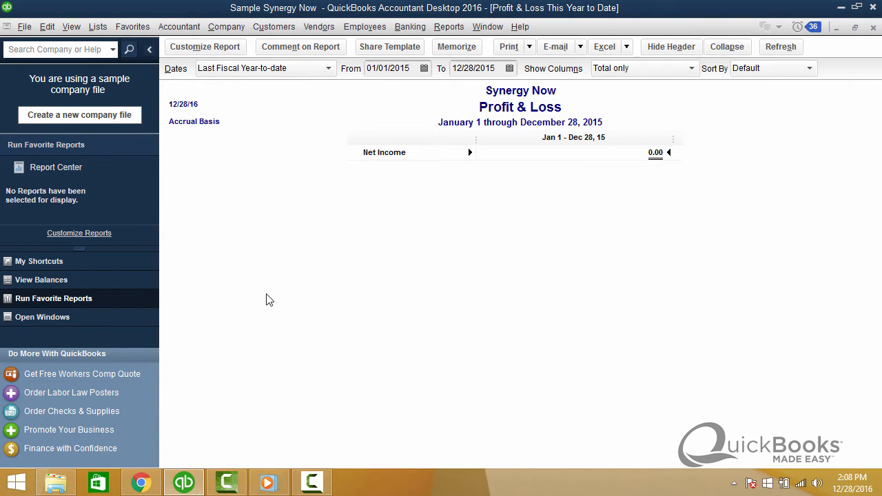
key("Escape")
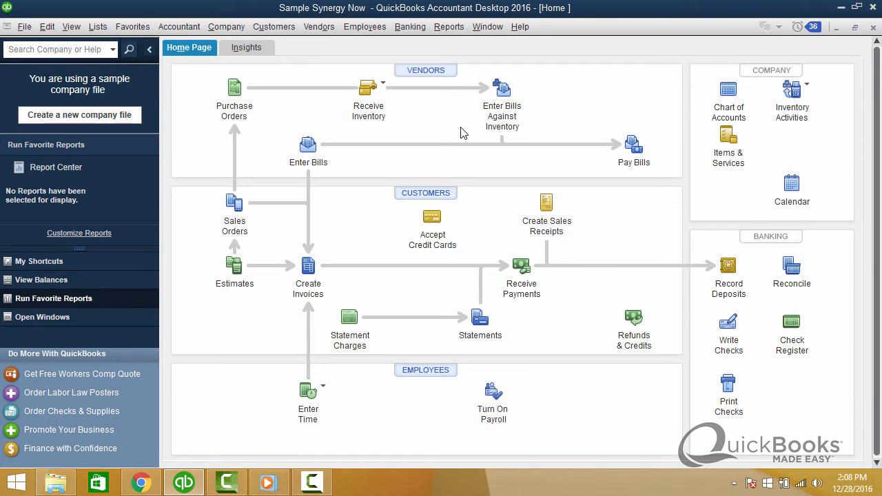
- Look through the memorized report groups and open the Memorized Report List
left_click(438, 30)
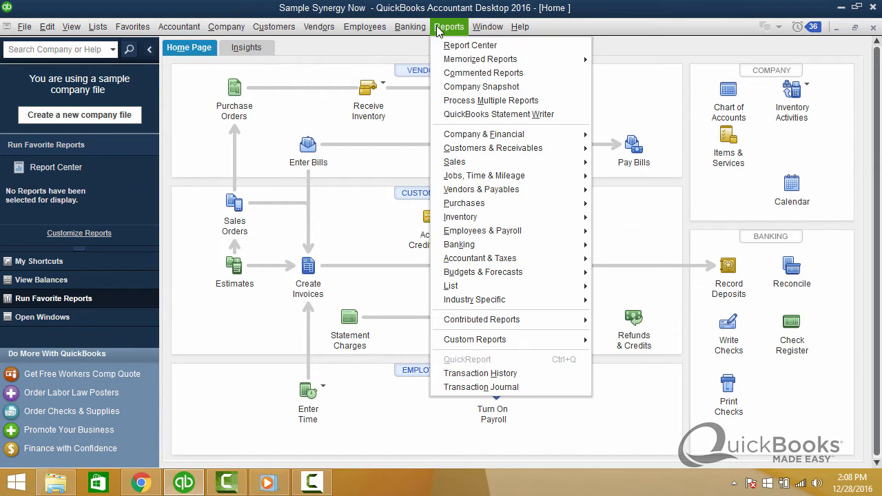
mouse_move(507, 63)
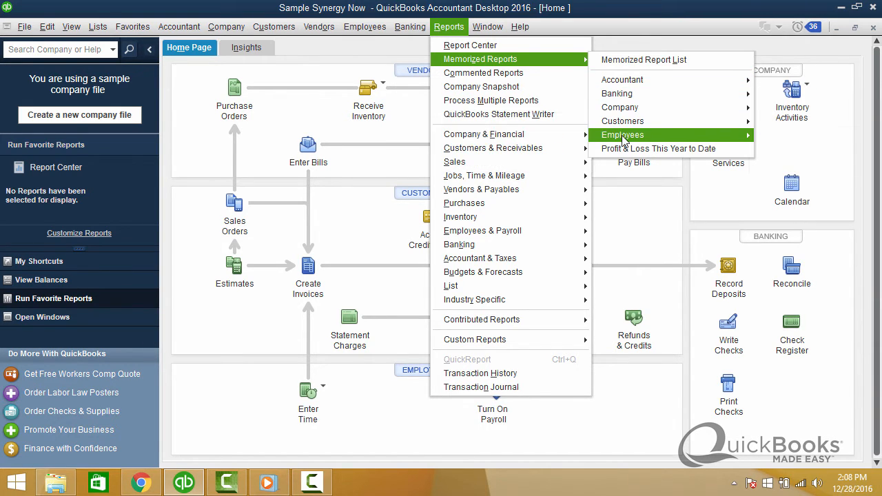
mouse_move(623, 140)
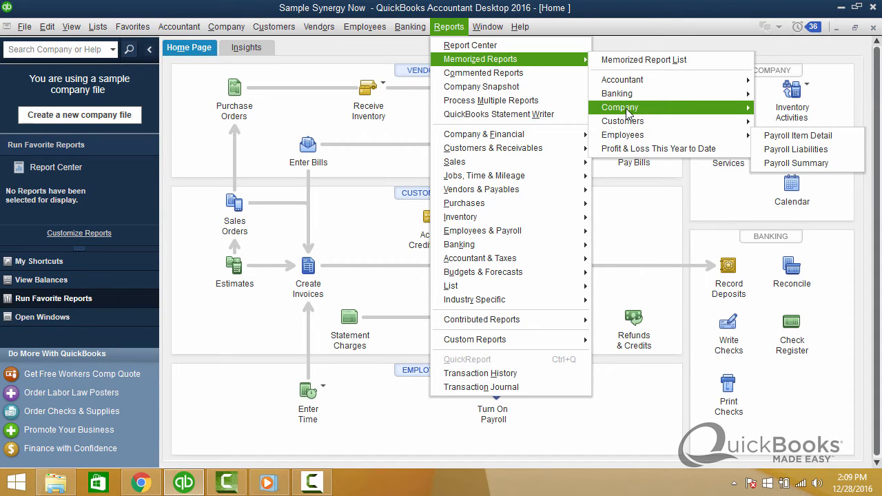
mouse_move(627, 112)
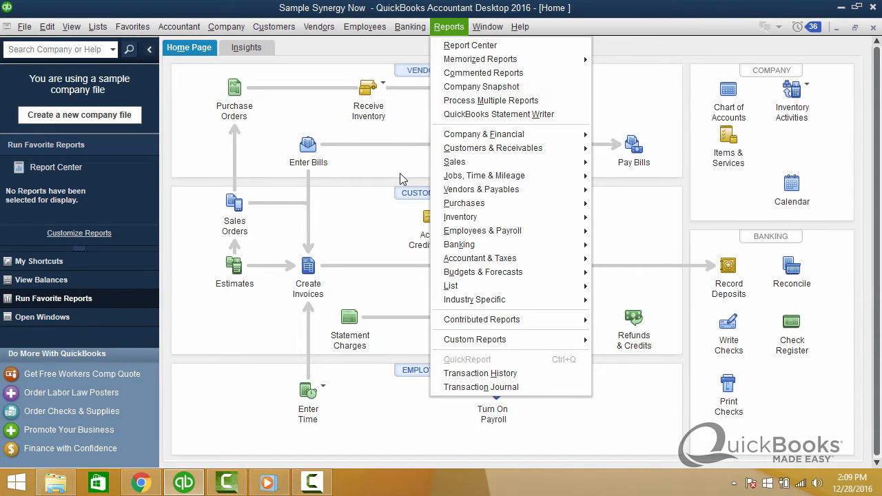
mouse_move(469, 137)
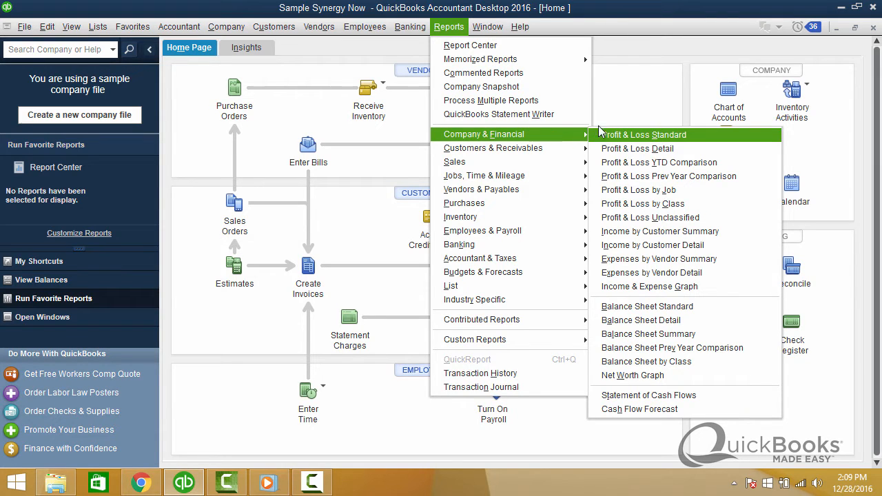
mouse_move(577, 60)
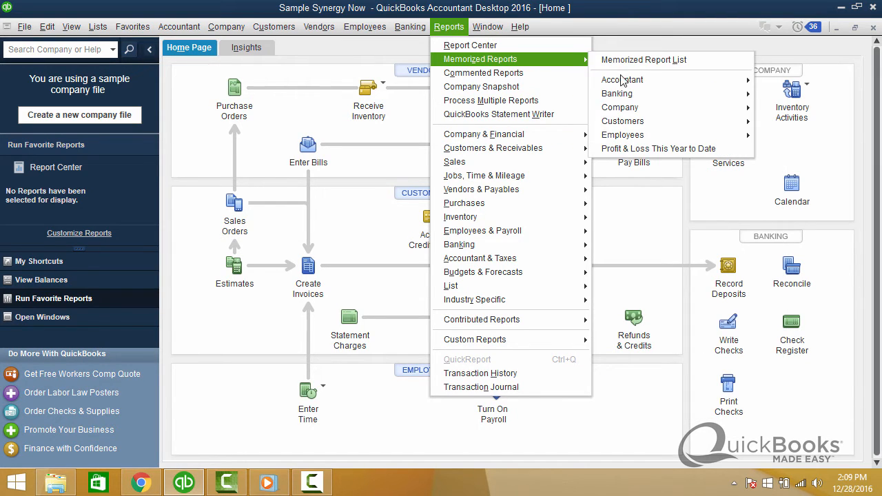
mouse_move(630, 85)
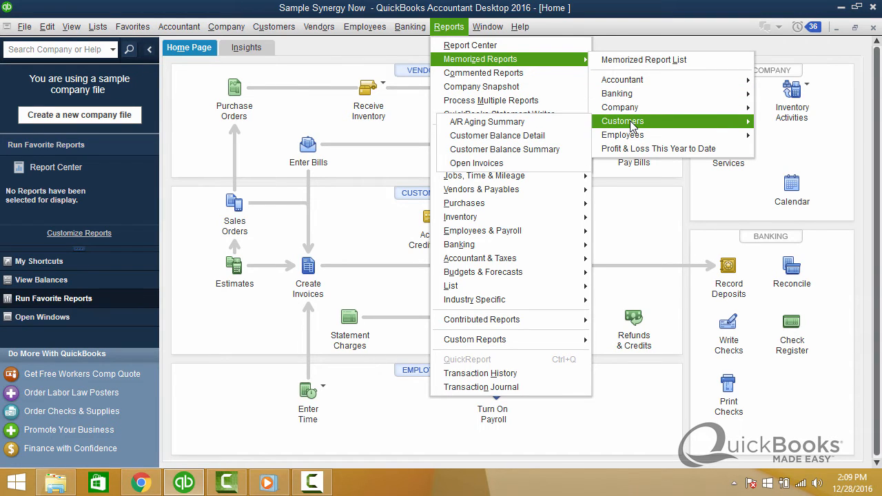
left_click(636, 66)
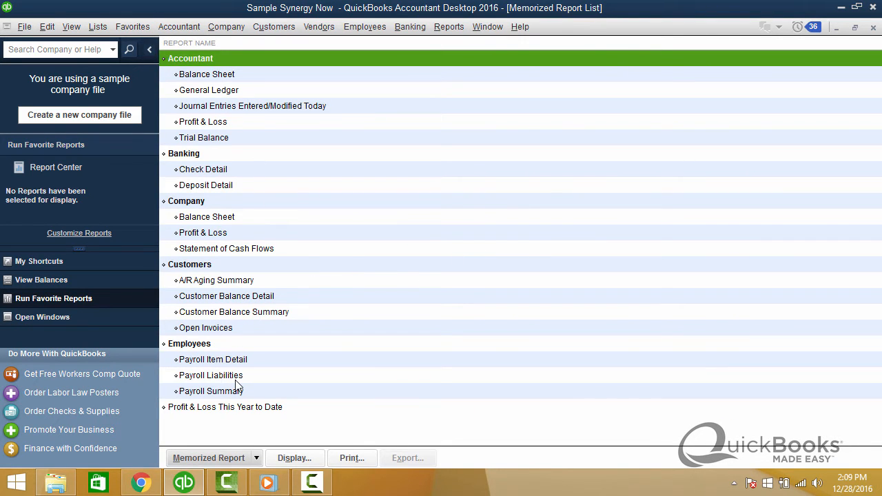
- Delete the Trial Balance and Profit & Loss memorized reports from the Accountant group
right_click(225, 138)
left_click(270, 188)
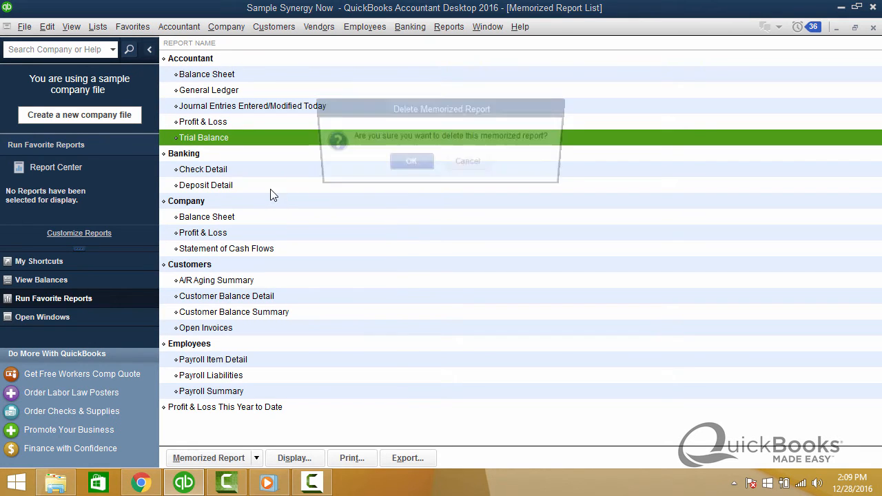
left_click(415, 162)
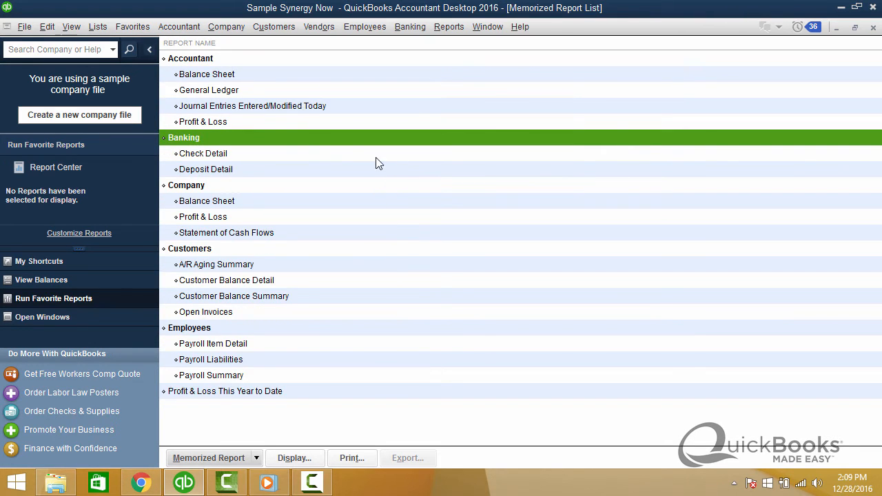
right_click(253, 122)
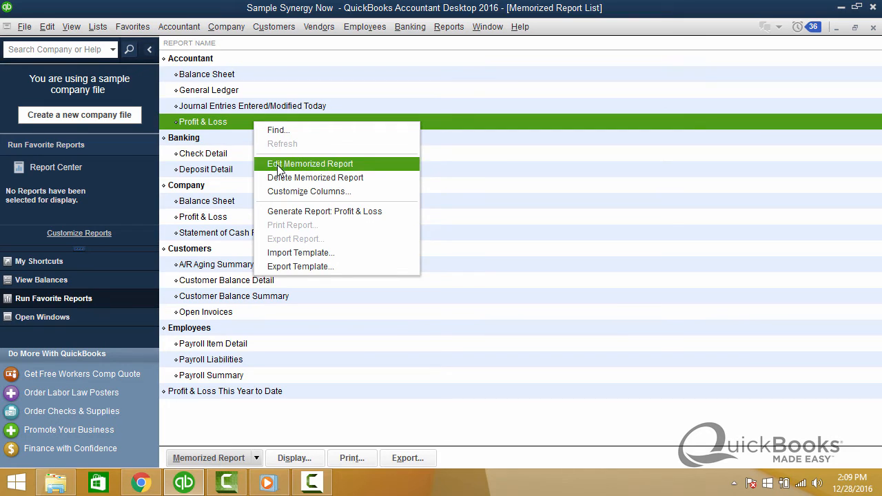
left_click(284, 178)
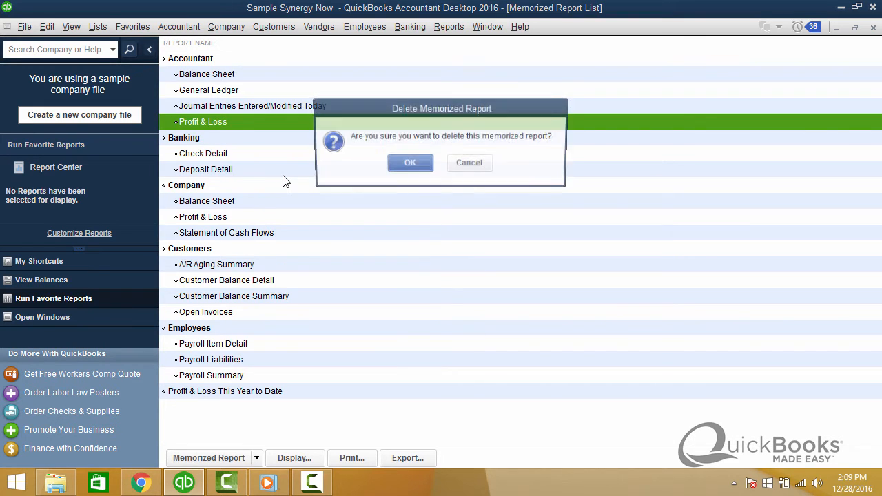
left_click(413, 165)
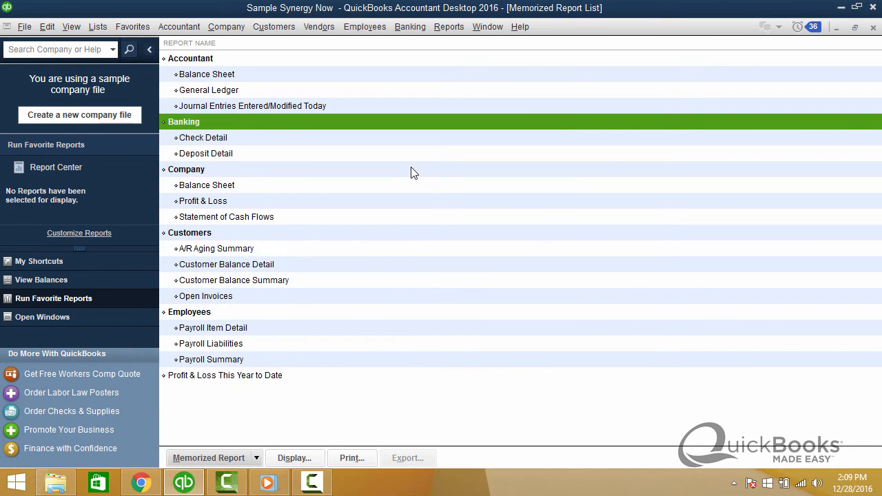
- Try to delete the Accountant group while it still contains memorized reports
left_click(210, 62)
left_click(201, 124)
left_click(204, 173)
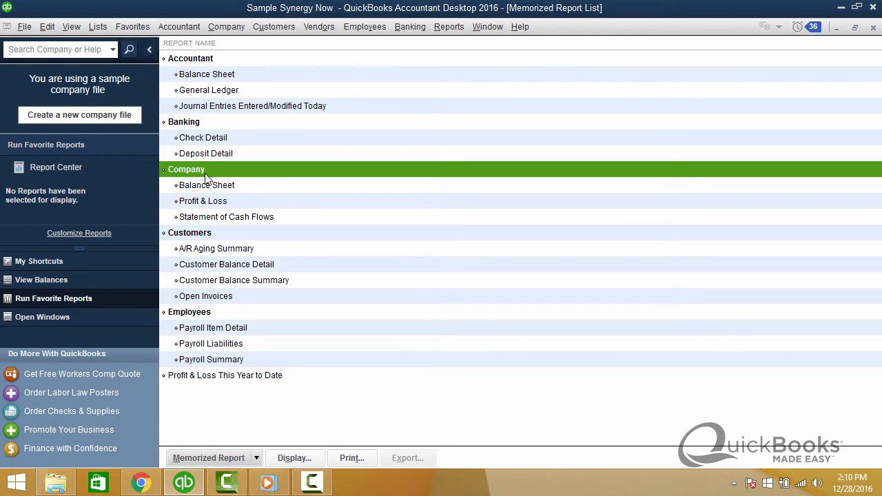
left_click(209, 59)
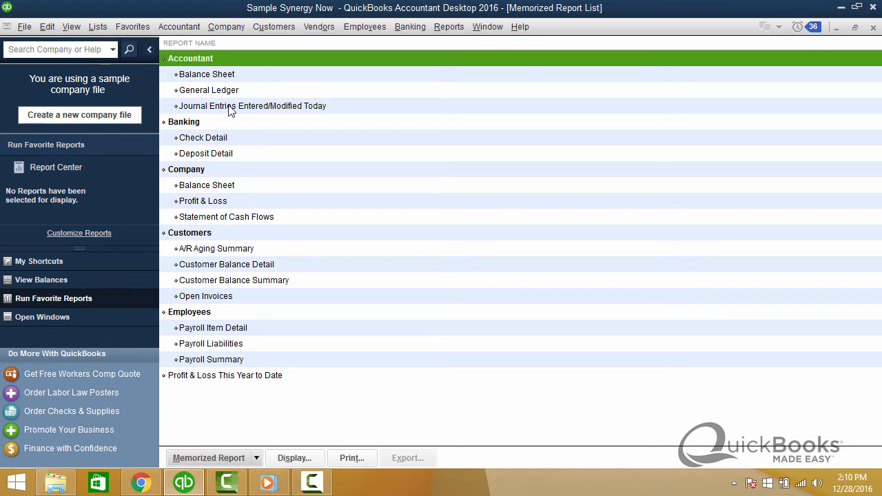
right_click(213, 65)
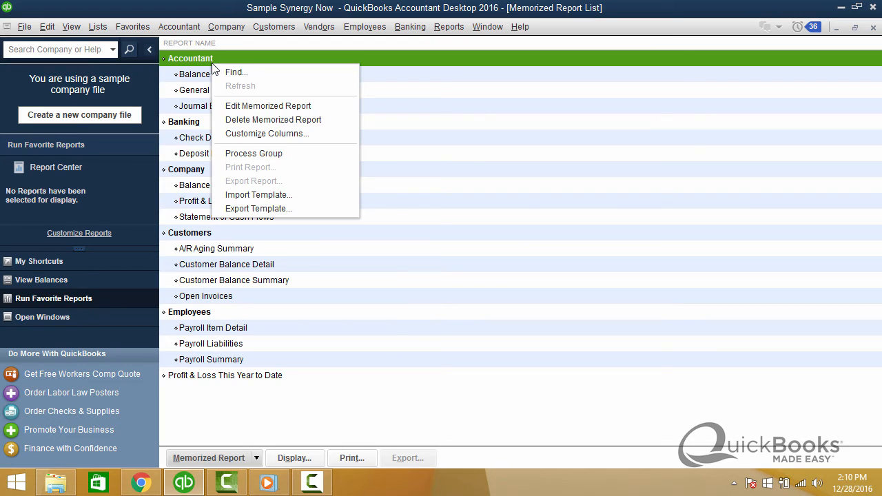
left_click(242, 120)
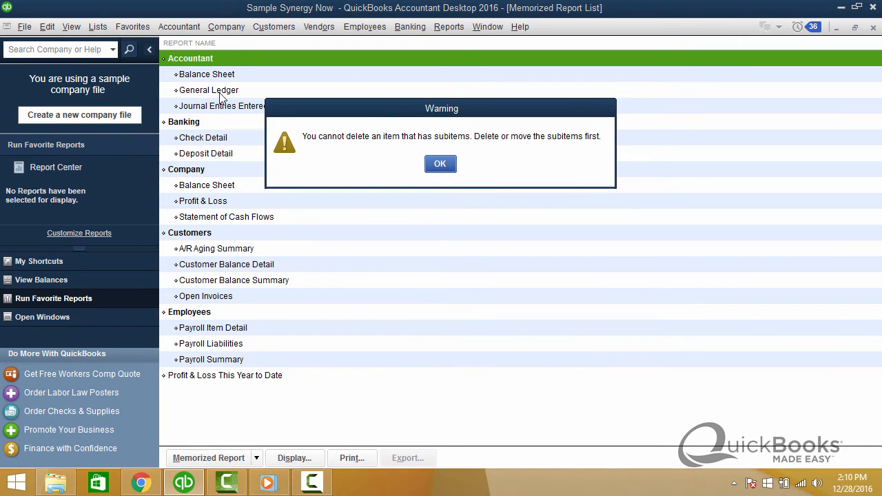
left_click(438, 165)
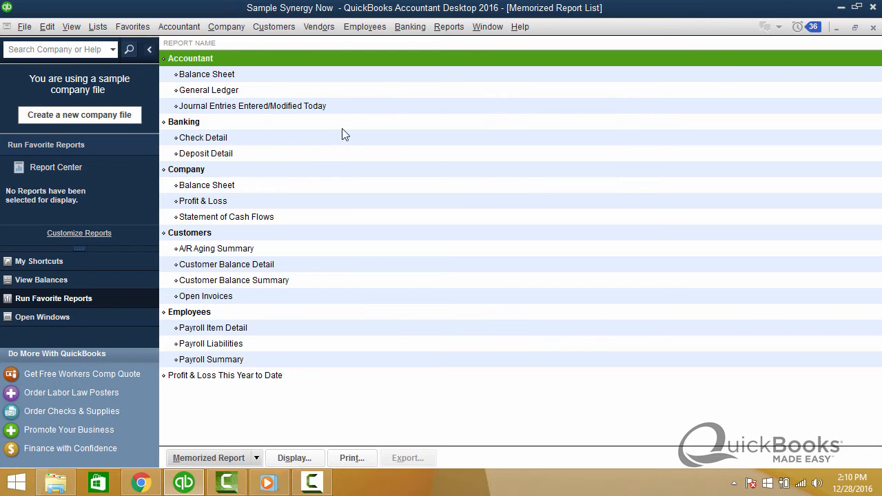
- Delete the Journal Entries Entered/Modified Today, General Ledger and Balance Sheet memorized reports from the Accountant group
right_click(299, 110)
left_click(319, 162)
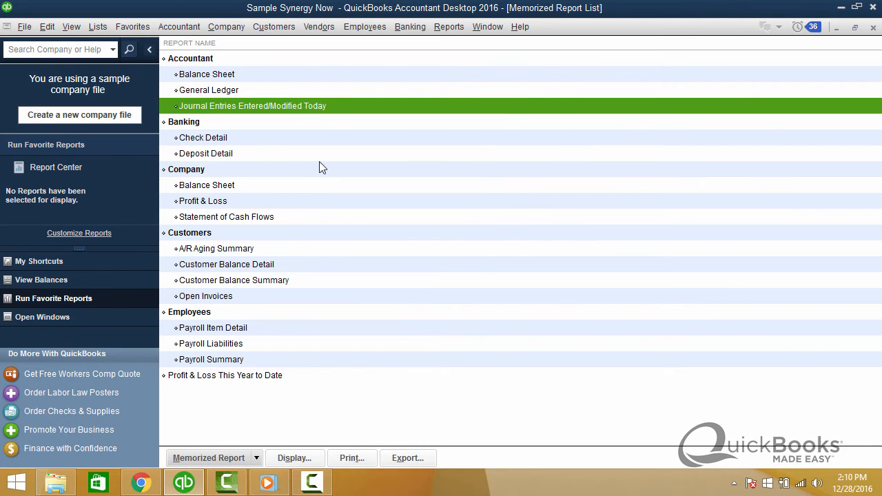
left_click(409, 165)
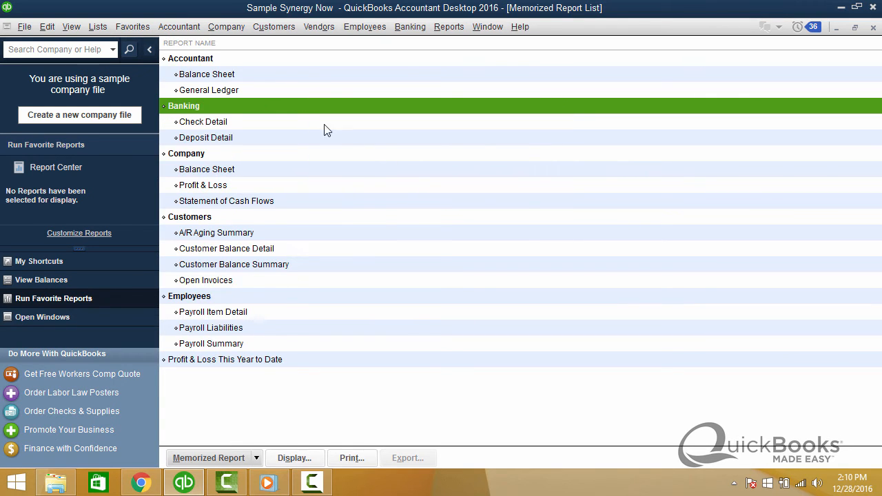
right_click(267, 90)
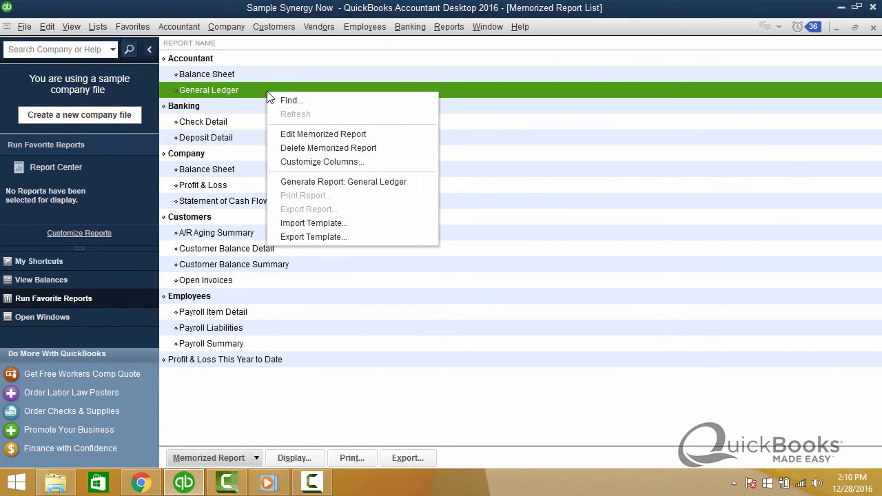
left_click(300, 150)
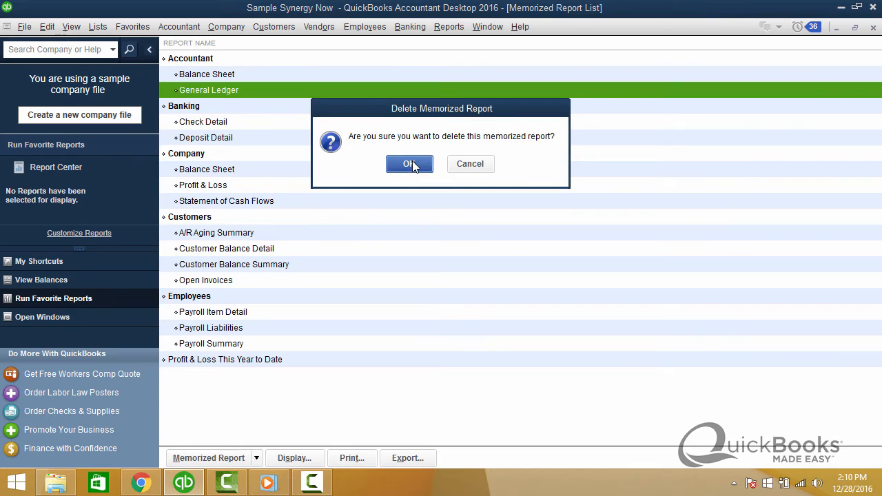
left_click(412, 164)
right_click(263, 74)
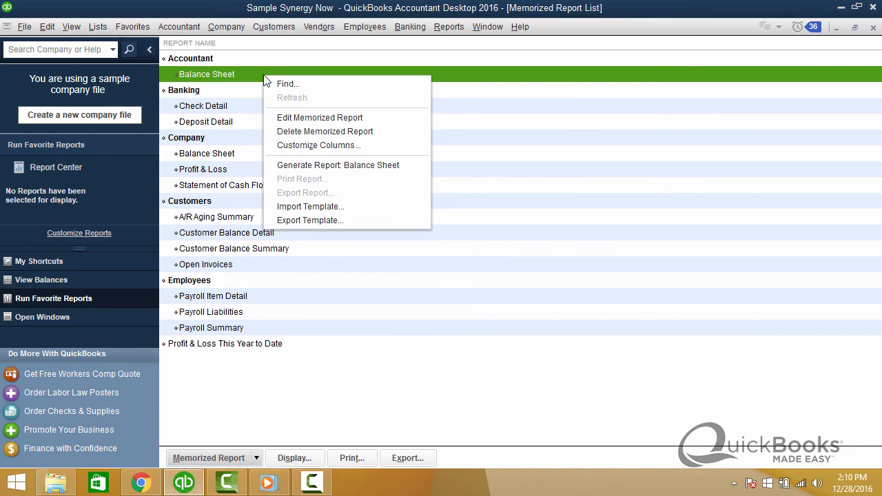
left_click(291, 132)
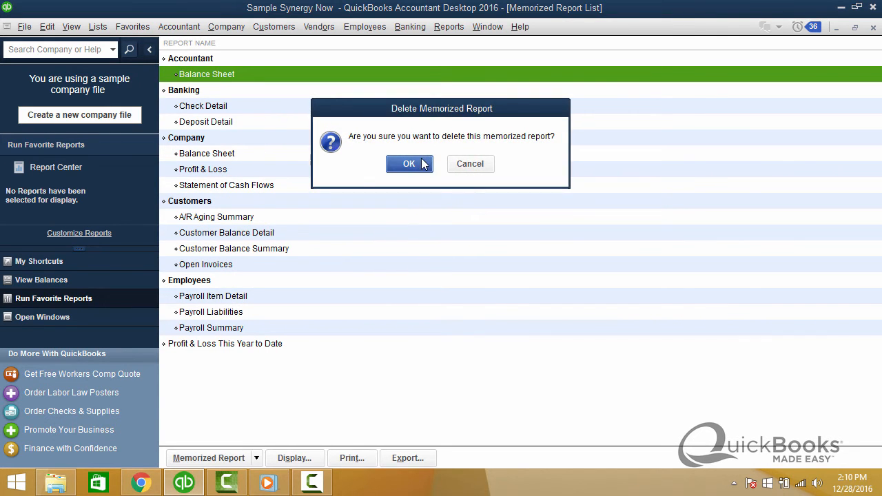
left_click(421, 163)
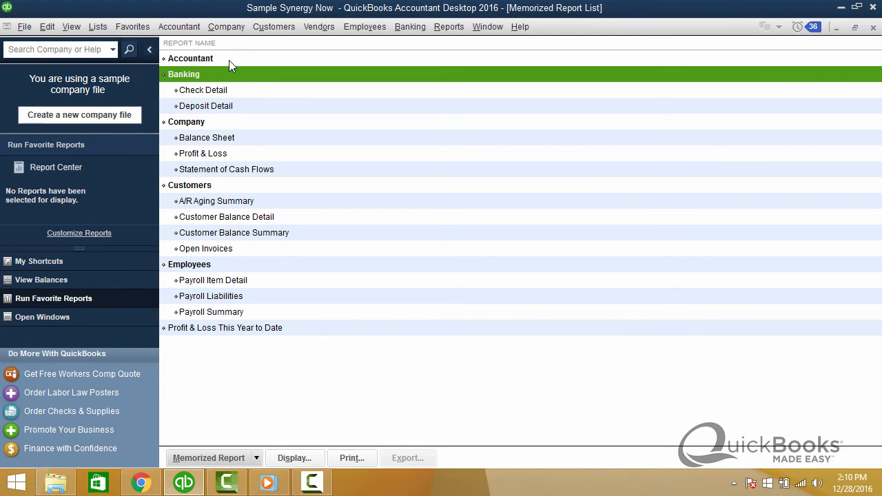
- Delete the emptied Accountant group from the Memorized Report List
left_click(203, 59)
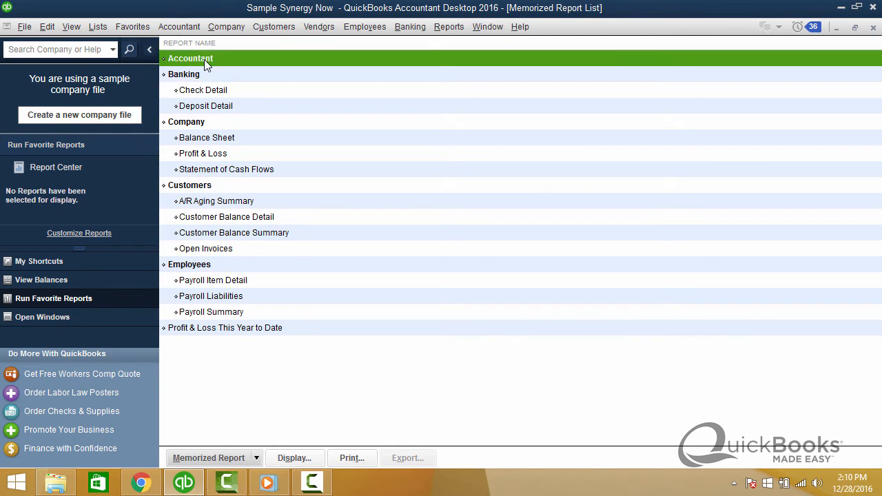
right_click(203, 59)
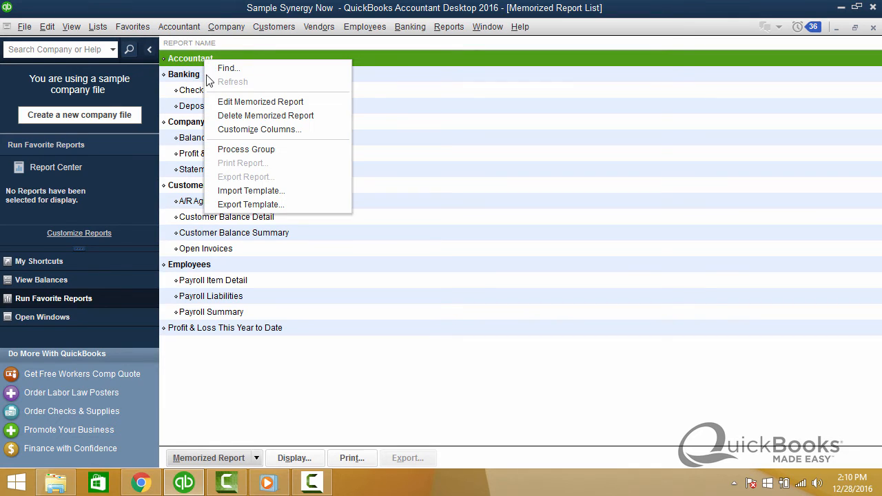
left_click(230, 116)
left_click(406, 166)
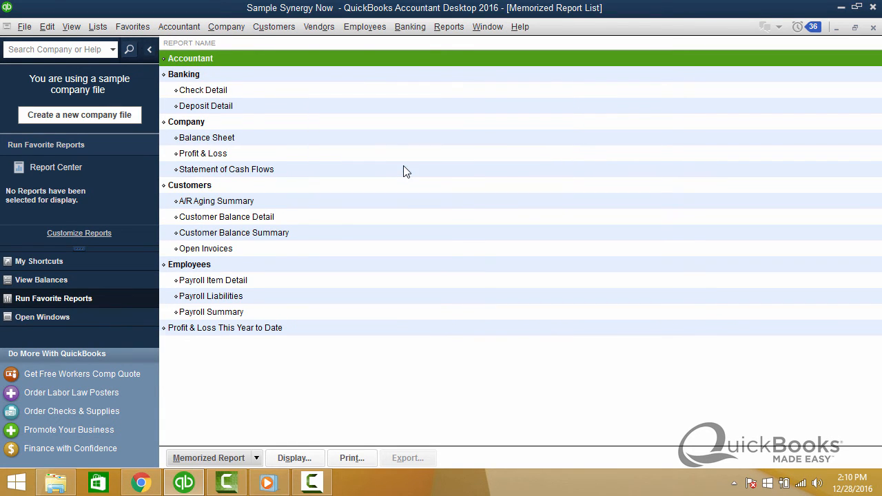
- Delete the Deposit Detail and Check Detail memorized reports from the Banking group
right_click(239, 90)
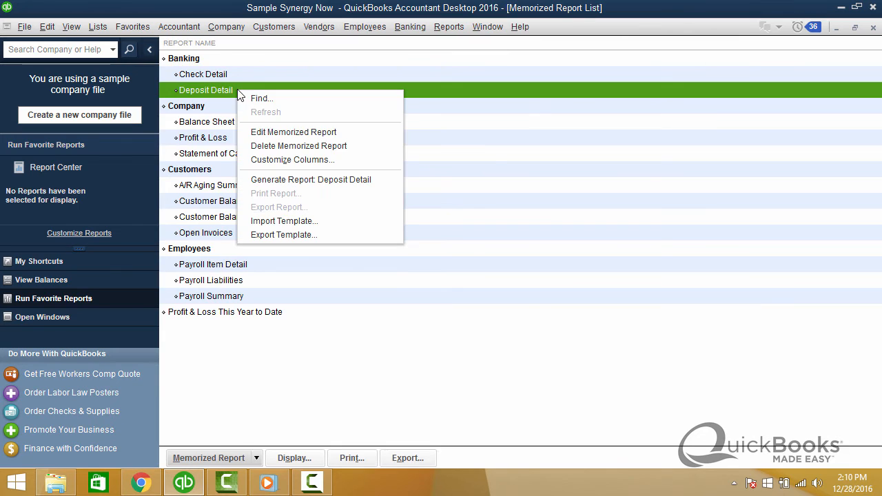
left_click(266, 146)
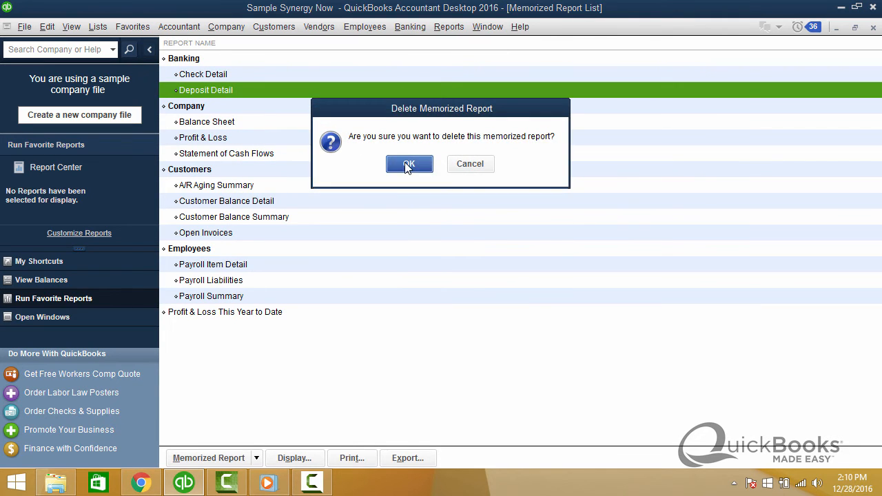
left_click(408, 166)
right_click(243, 72)
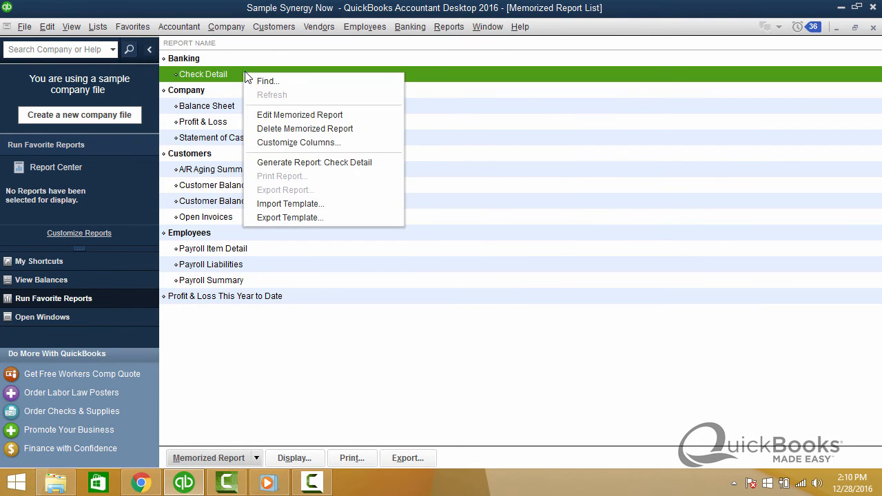
left_click(274, 129)
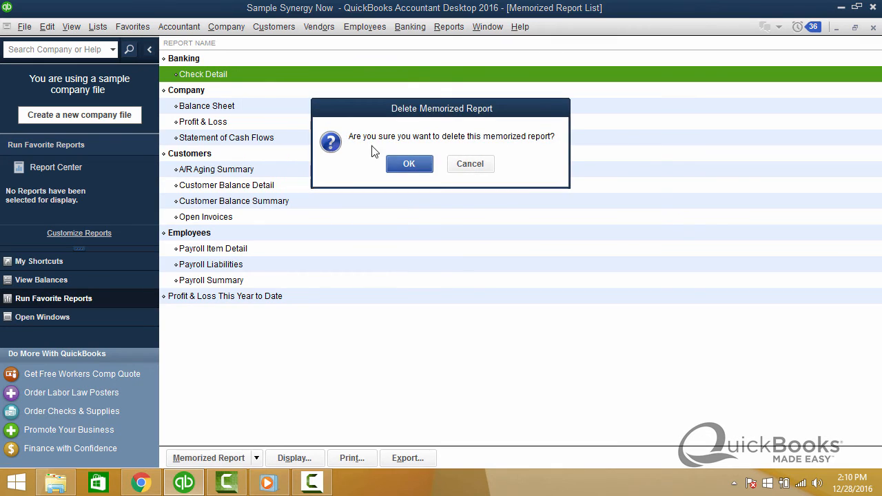
left_click(409, 163)
- Delete the emptied Banking group from the Memorized Report List
left_click(210, 58)
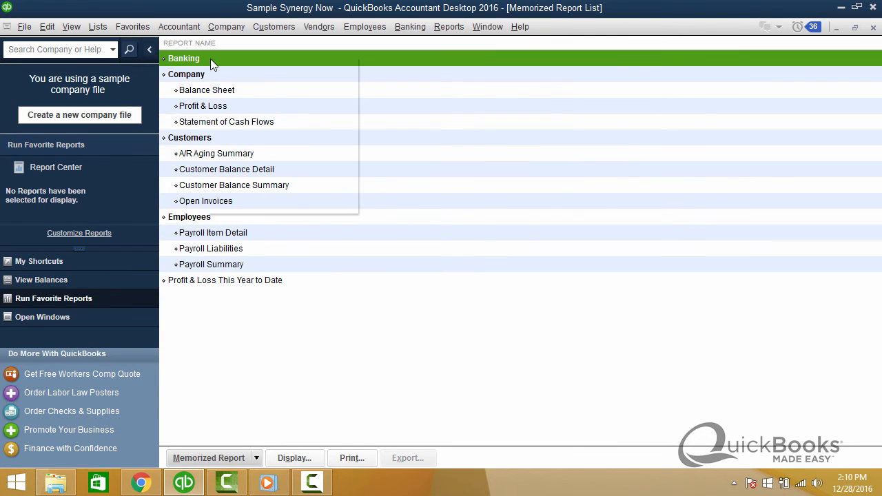
left_click(227, 115)
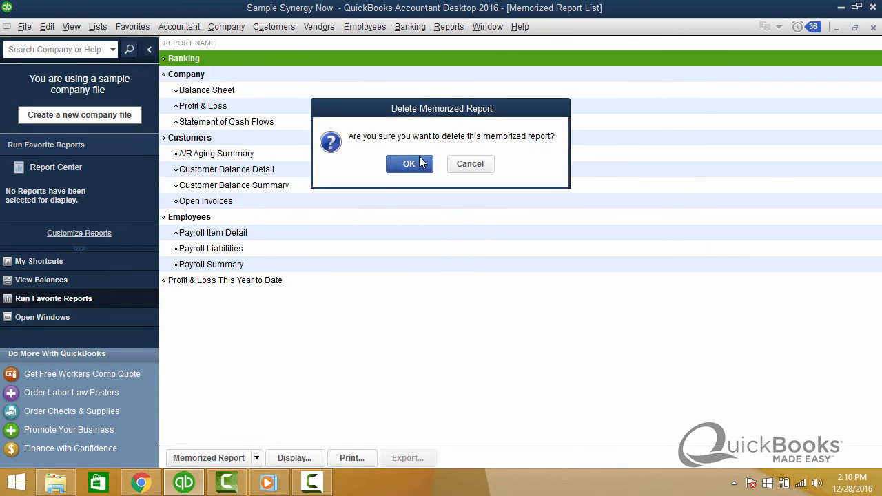
left_click(420, 163)
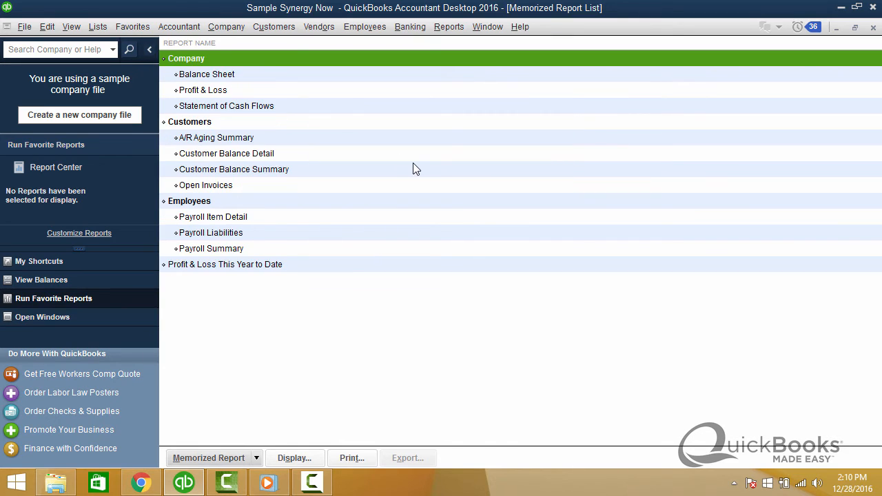
- Delete the Statement of Cash Flows, Profit & Loss and Balance Sheet memorized reports from the Company group
right_click(259, 109)
left_click(277, 164)
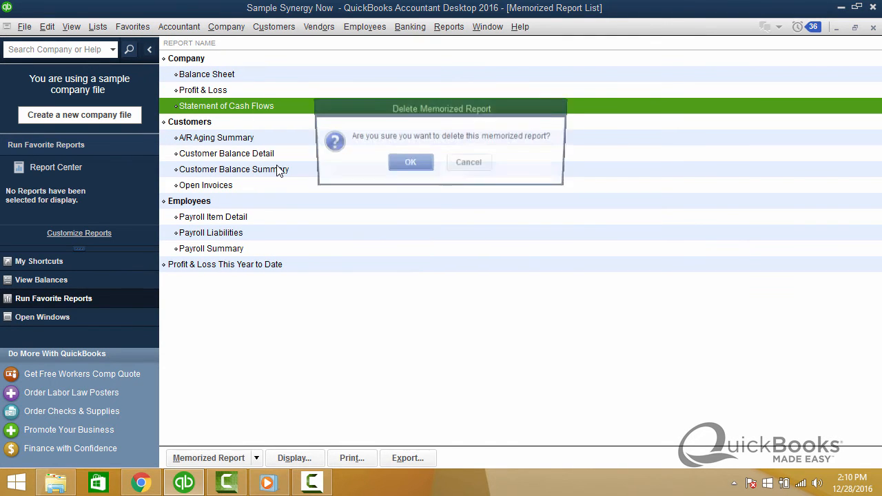
left_click(409, 166)
right_click(233, 97)
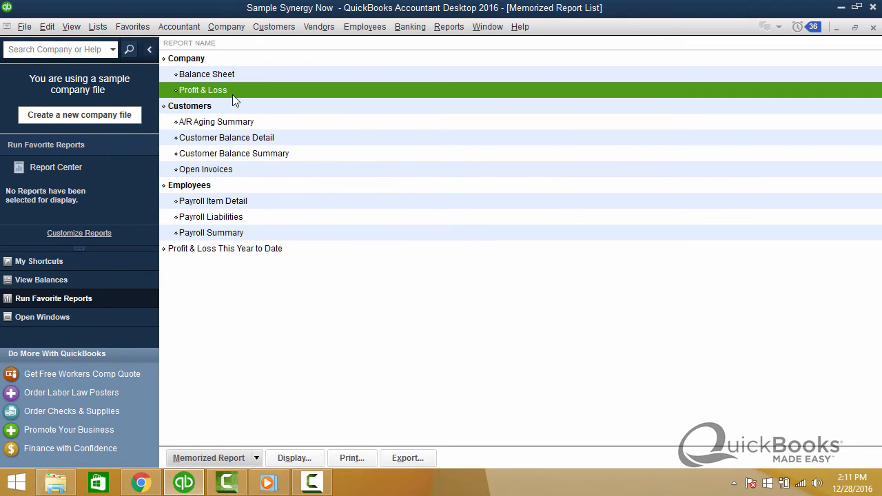
left_click(254, 151)
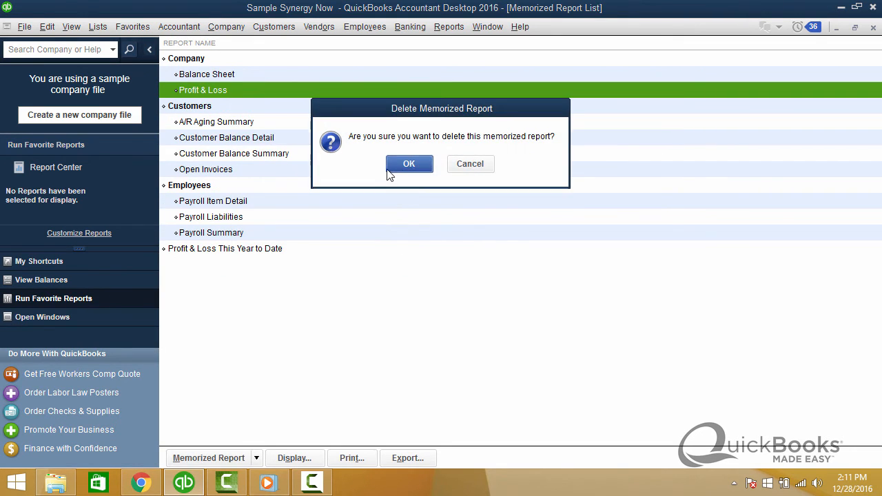
left_click(407, 163)
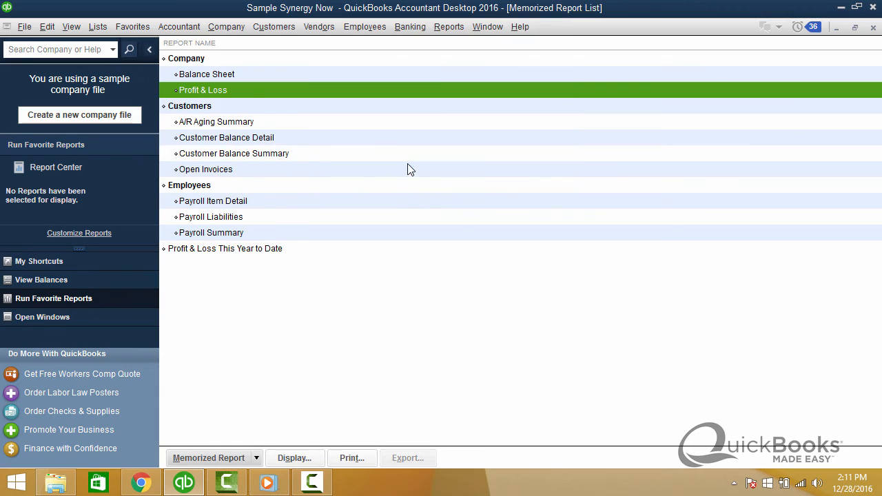
right_click(246, 73)
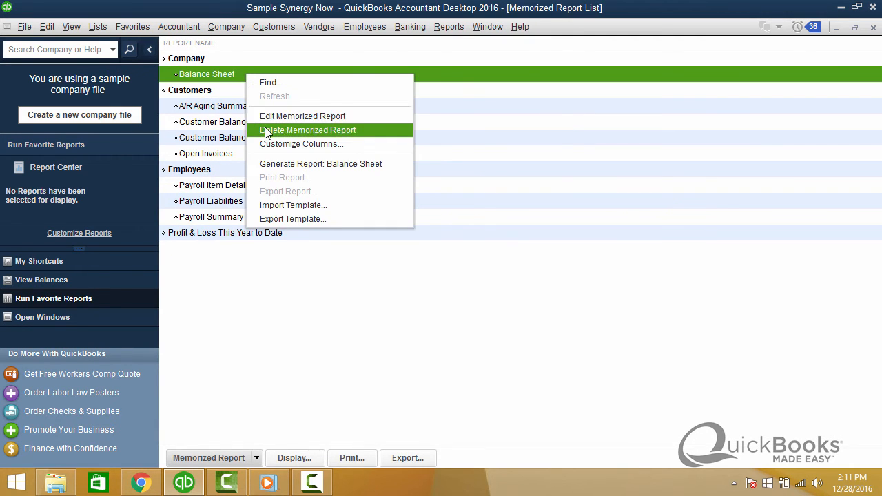
left_click(264, 129)
left_click(407, 163)
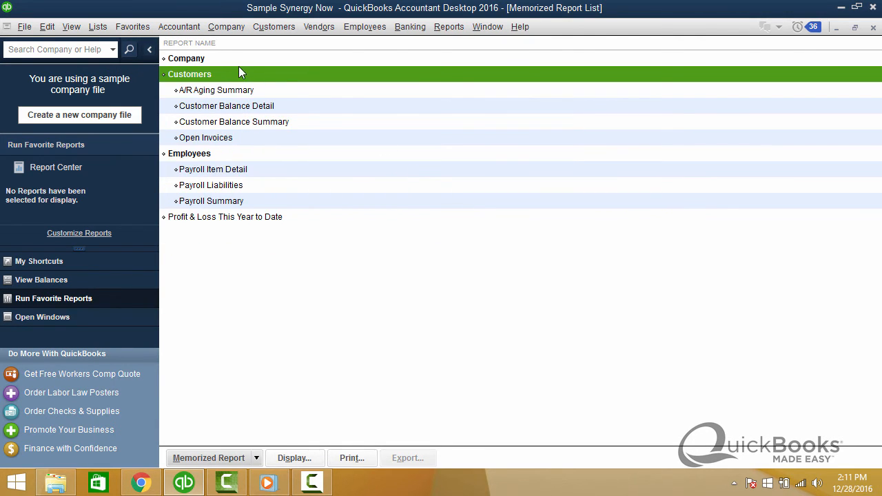
- Delete the emptied Company group from the Memorized Report List
right_click(233, 63)
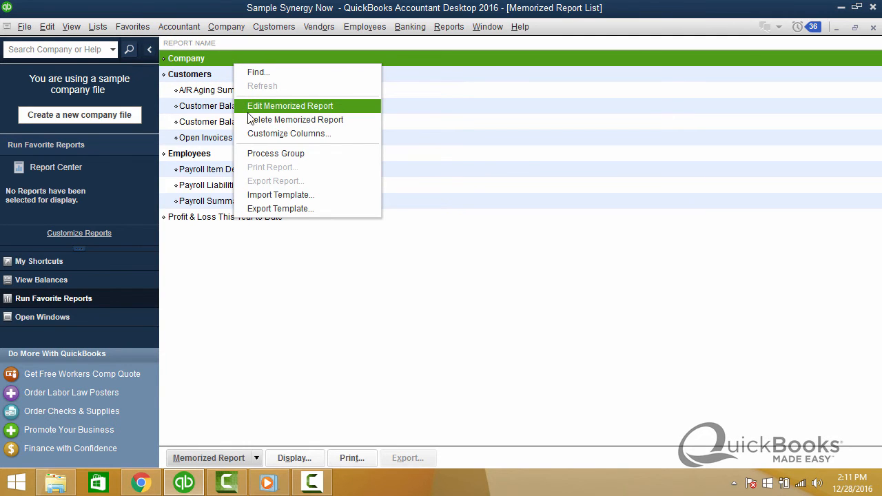
left_click(251, 120)
left_click(399, 163)
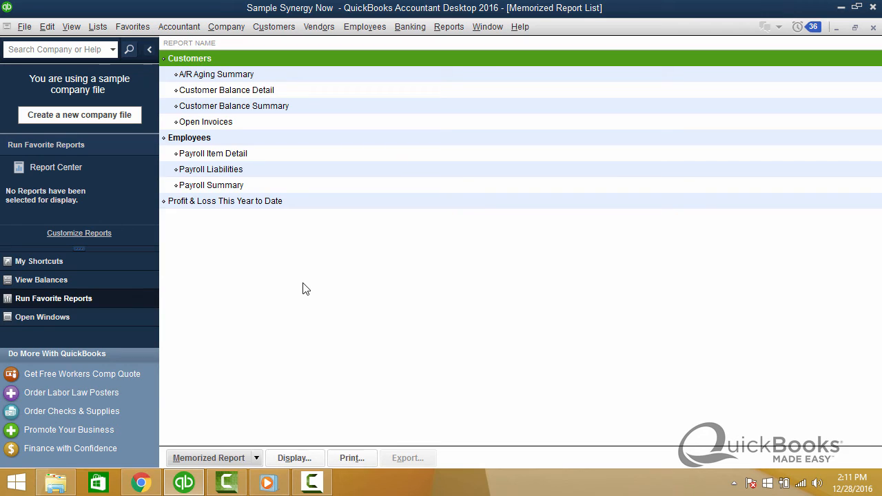
- Create a memorized report group named For the Board and nest the Profit & Loss This Year to Date report under it
left_click(256, 458)
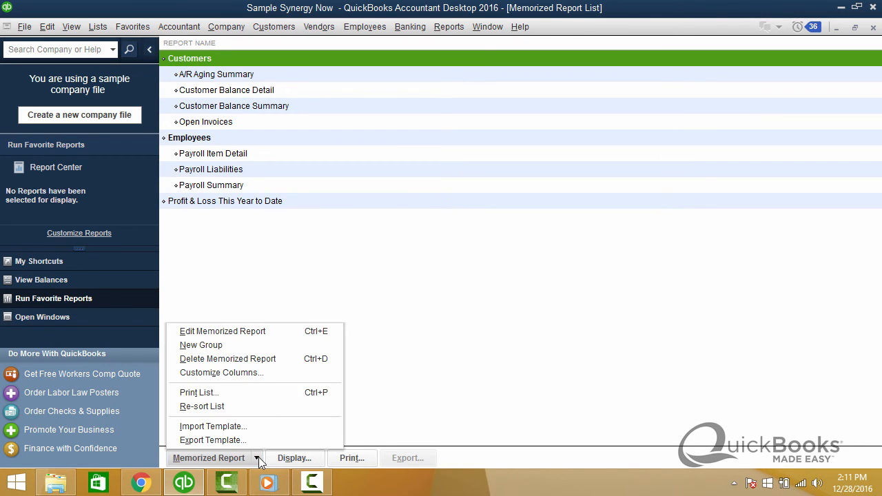
left_click(208, 344)
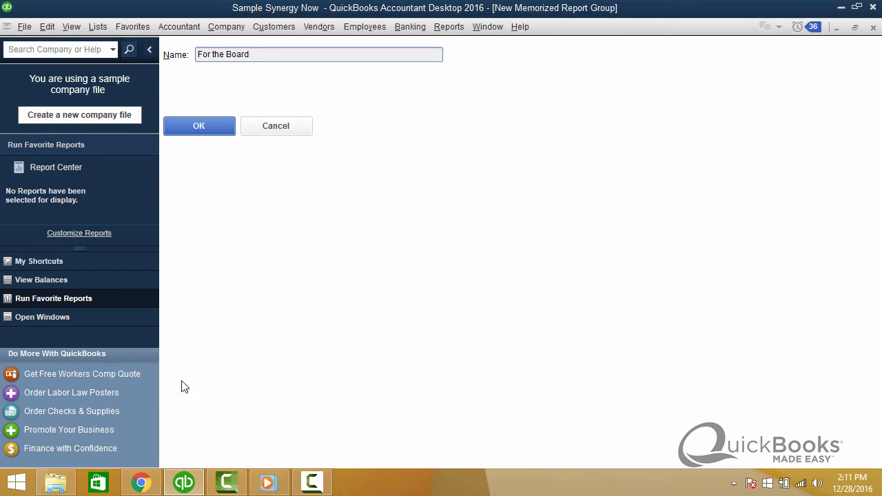
left_click(208, 126)
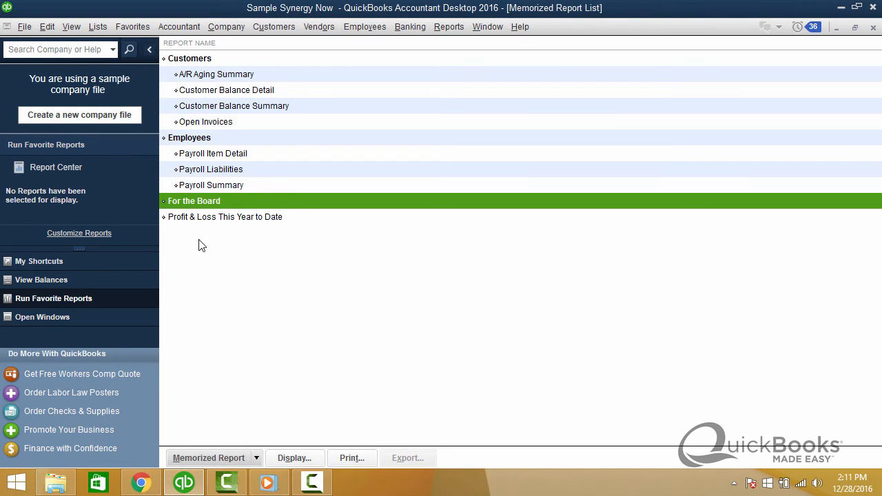
left_click(175, 219)
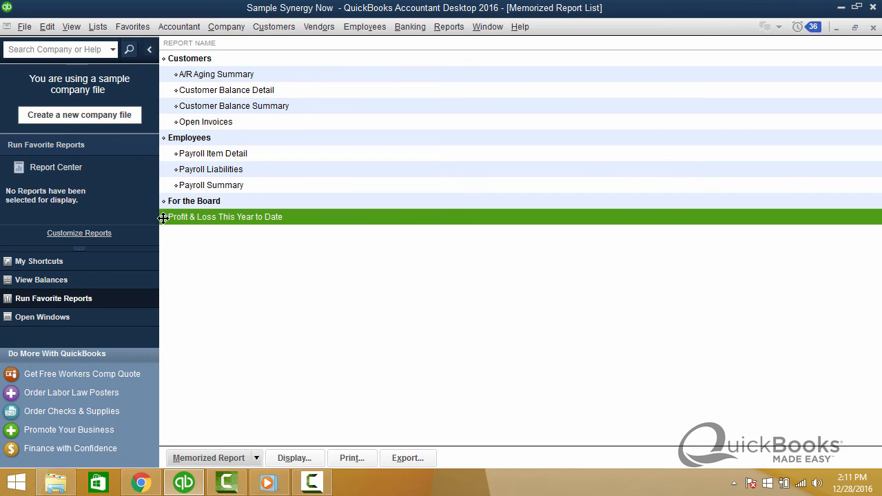
left_click_drag(163, 217, 170, 220)
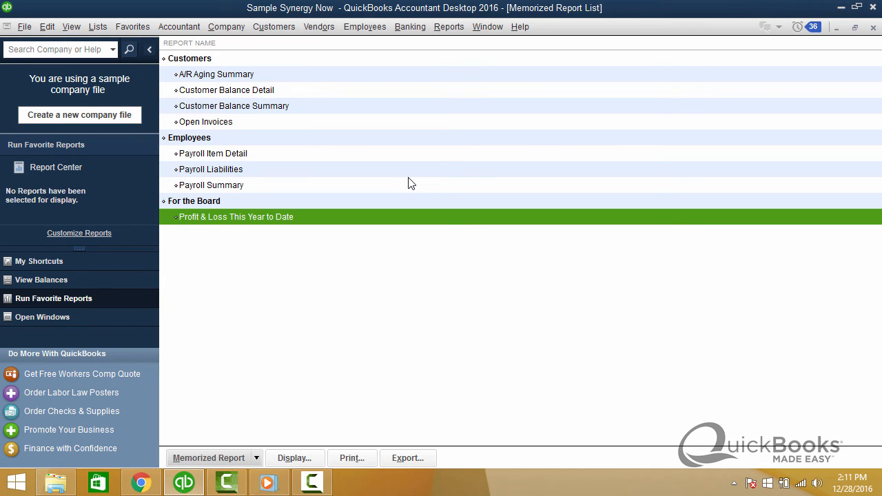
- Run the Balance Sheet Standard report and set its date range to Last Month
left_click(444, 31)
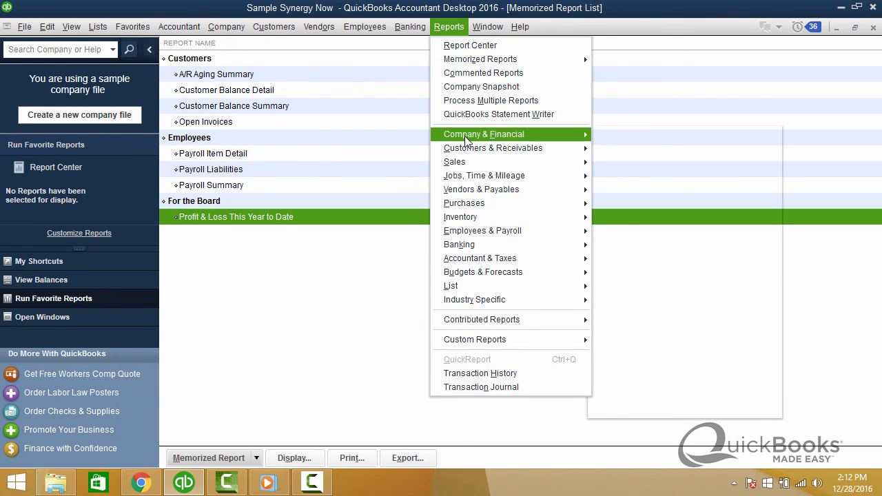
mouse_move(522, 141)
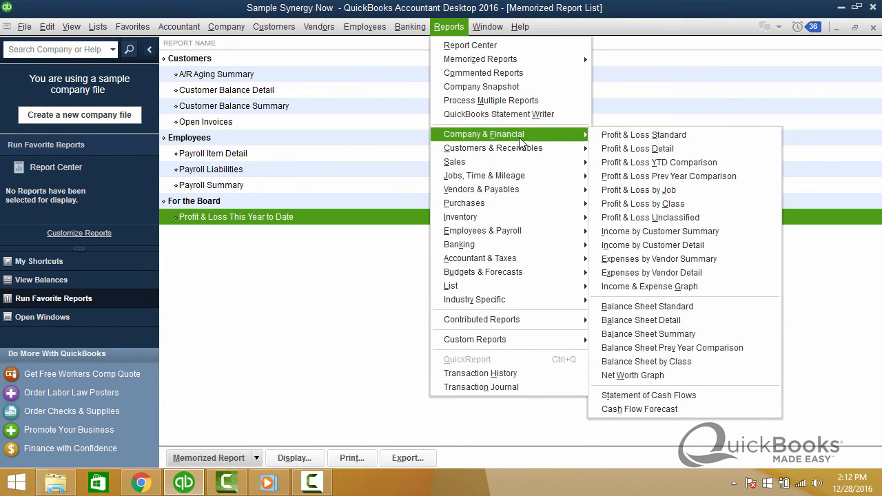
left_click(630, 309)
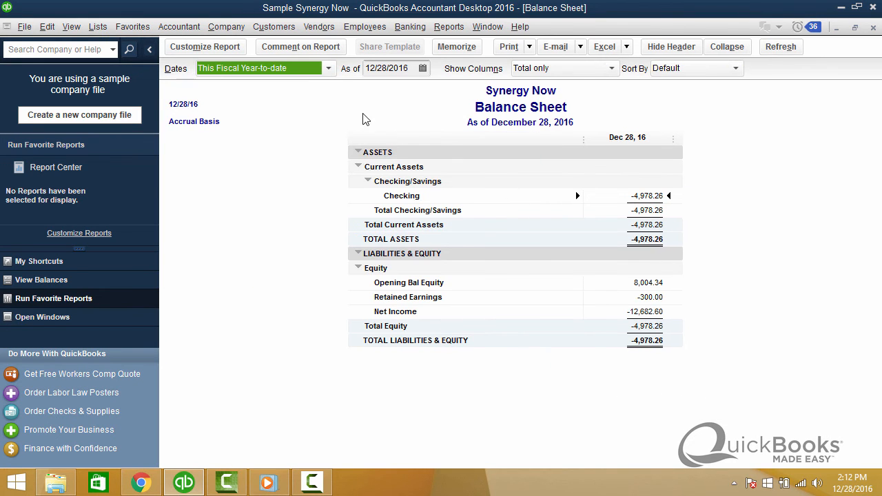
left_click(329, 69)
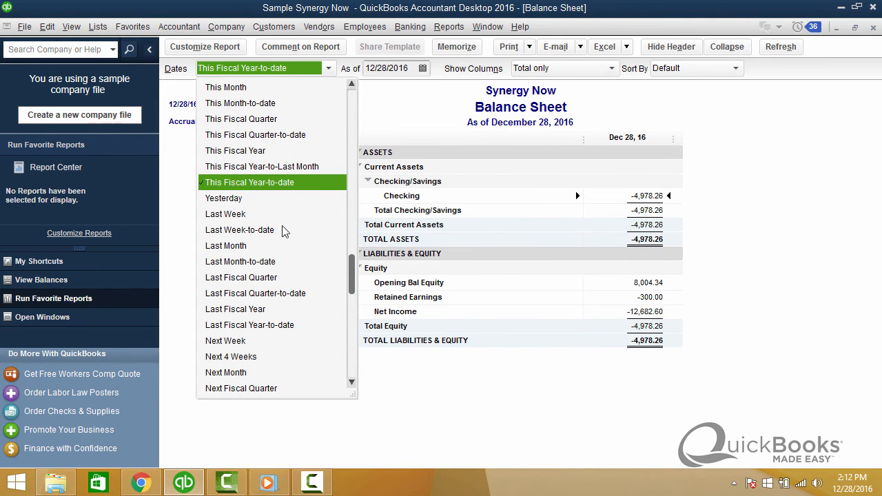
left_click(248, 247)
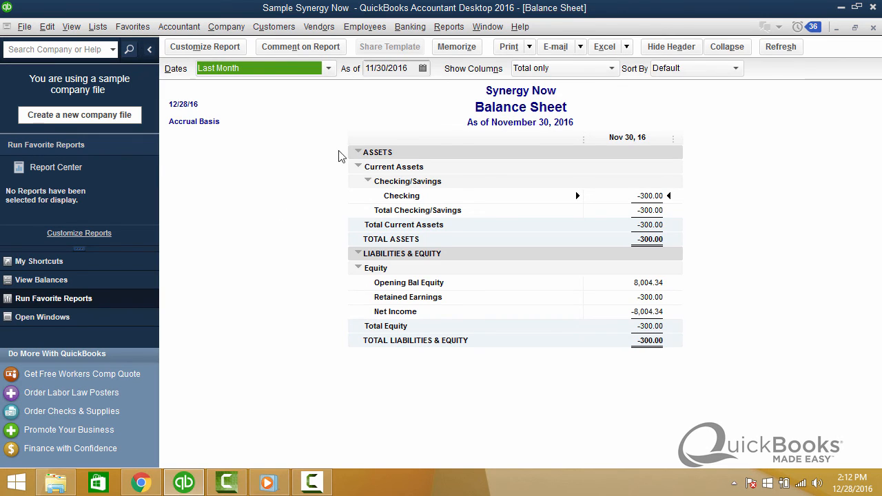
- Memorize the report as "Balance Sheet from Last Month", close it, and move the memorized report into the For the Board group
left_click(456, 46)
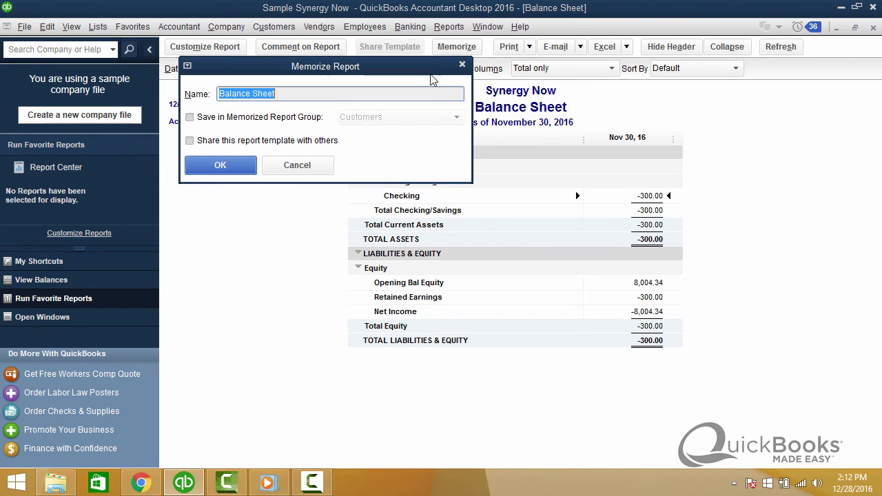
left_click(288, 93)
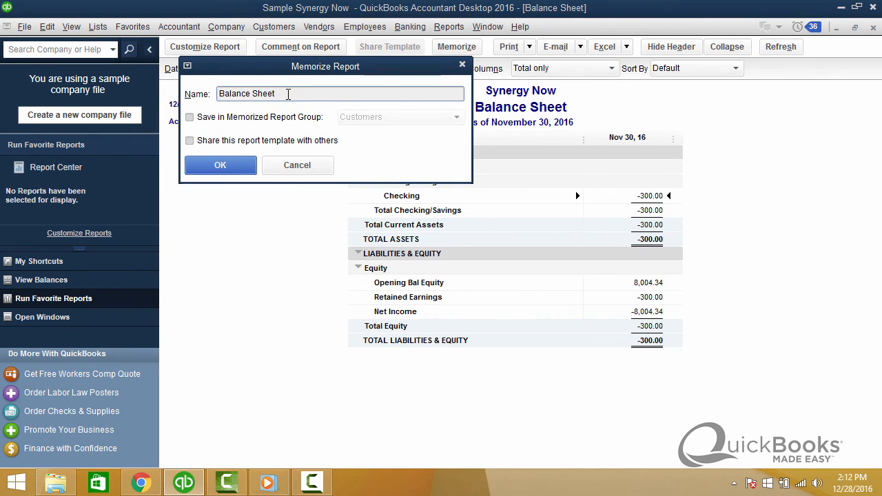
type("from Last Month")
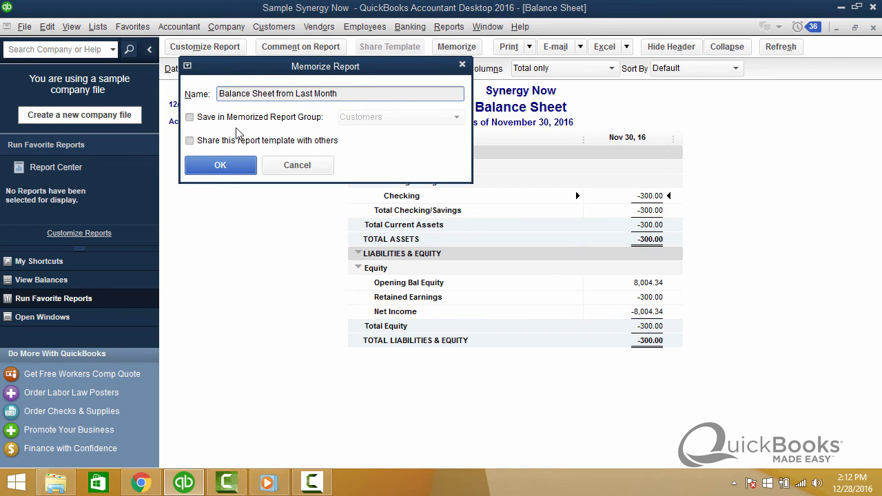
left_click(220, 165)
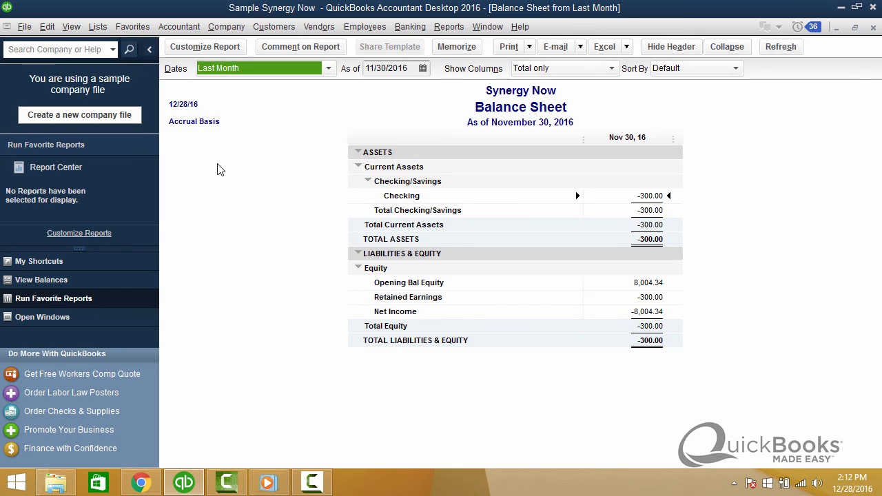
key("Escape")
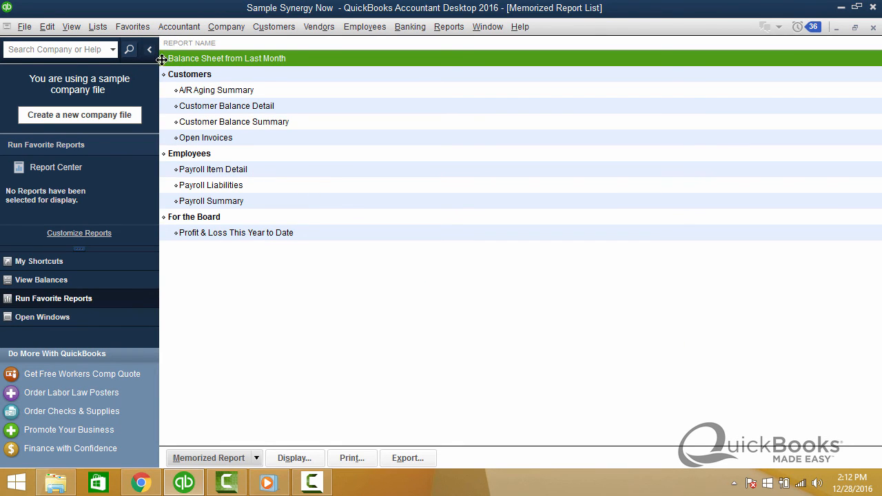
left_click_drag(163, 61, 177, 234)
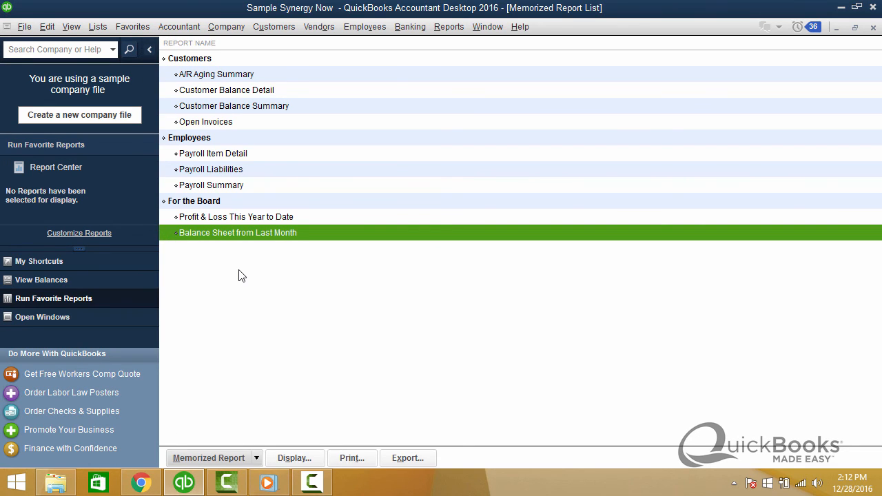
- Process the For the Board group to review its reports and date ranges, cancel without displaying them, and close the Memorized Report List
left_click(218, 204)
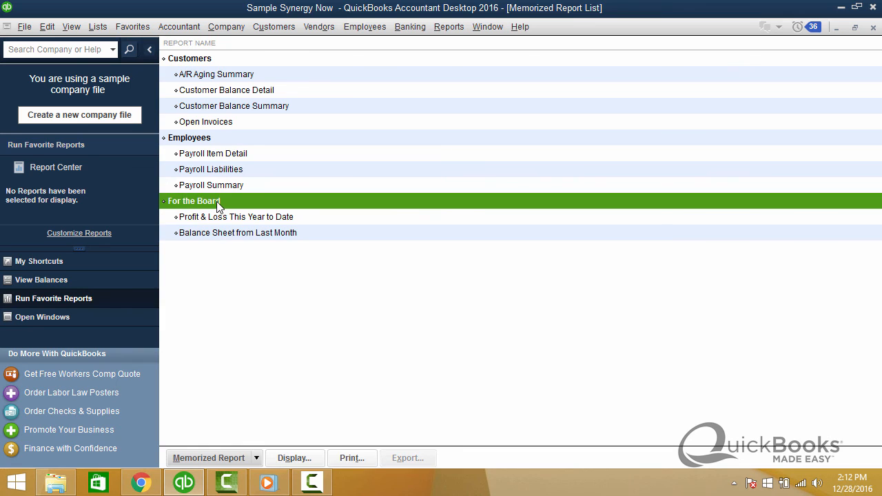
double_click(220, 201)
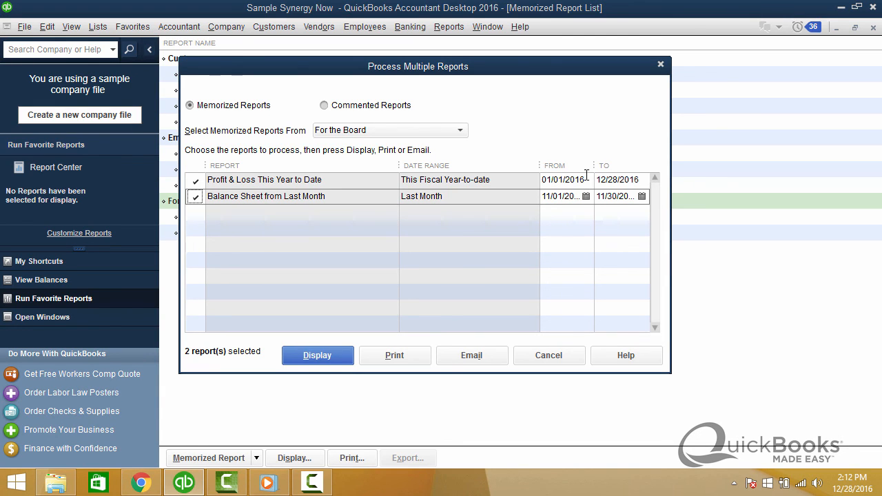
left_click(586, 179)
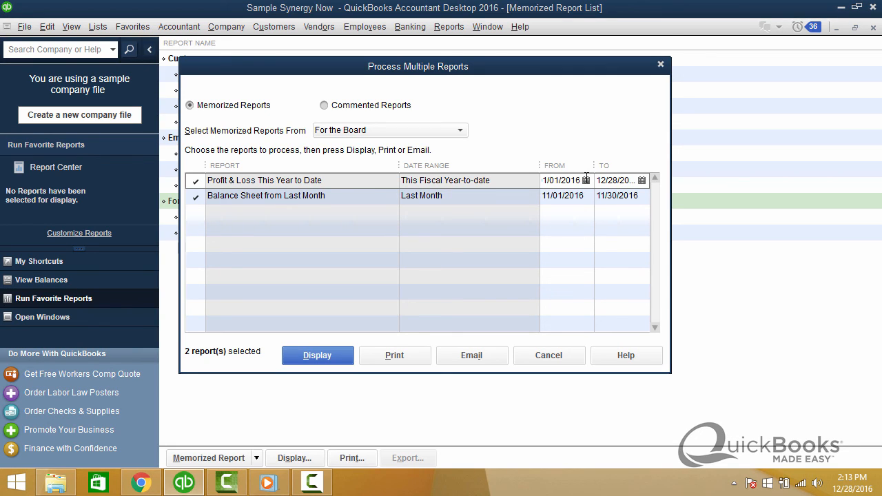
left_click(556, 359)
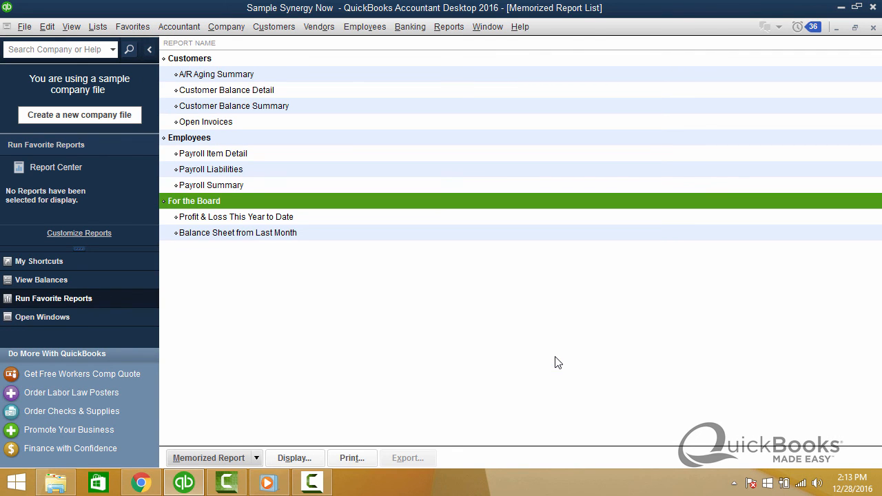
key("Escape")
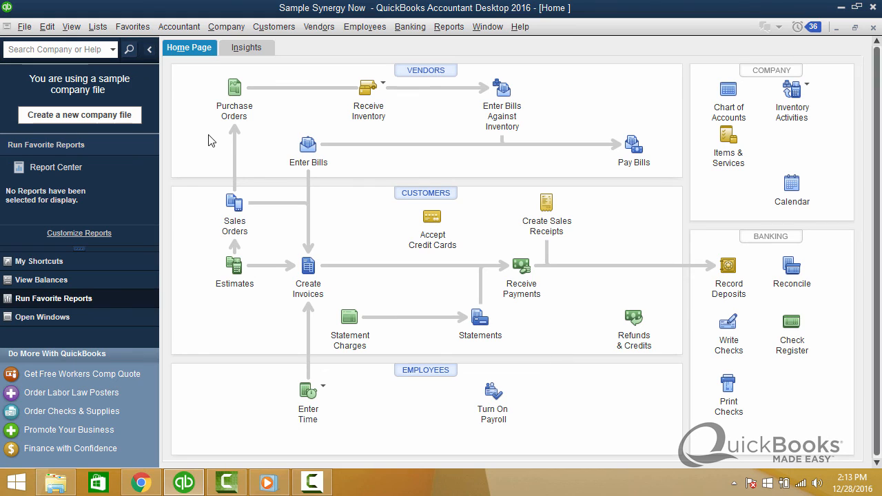
- Switch to Chrome to view the custom reports in QuickBooks Online and return to QuickBooks Desktop
left_click(147, 482)
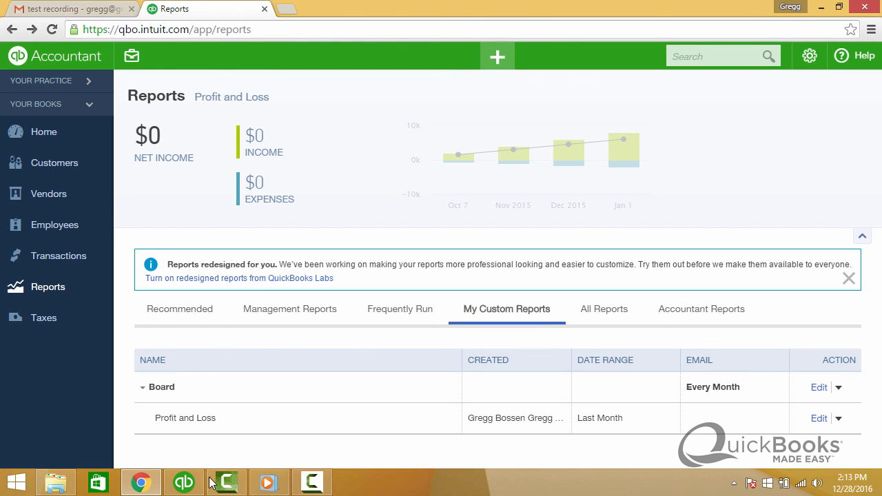
left_click(184, 482)
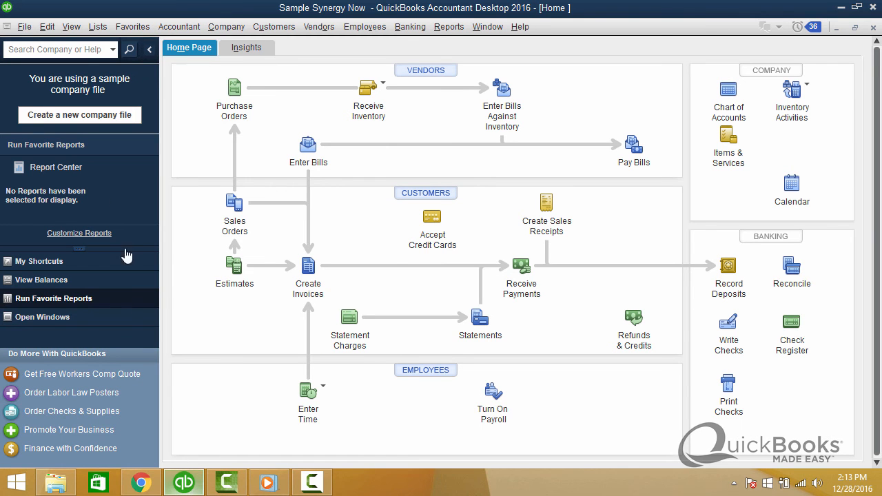